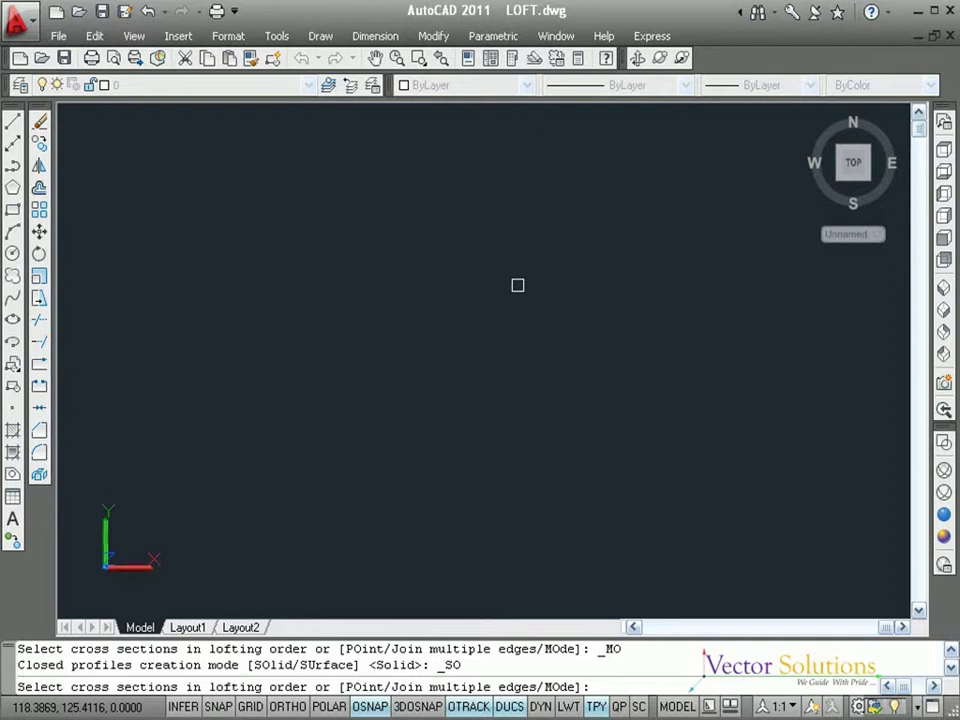
# - Draw a wide horizontal rectangle in the empty drawing as the base cross section
pyautogui.click(12, 209)
pyautogui.click(303, 335)
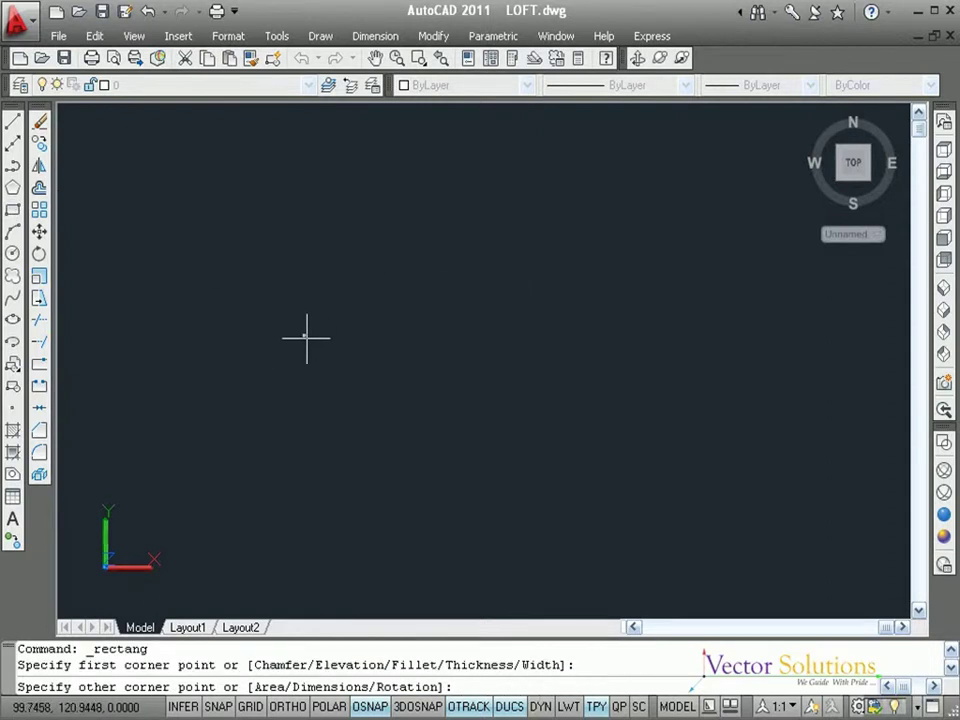
pyautogui.click(668, 515)
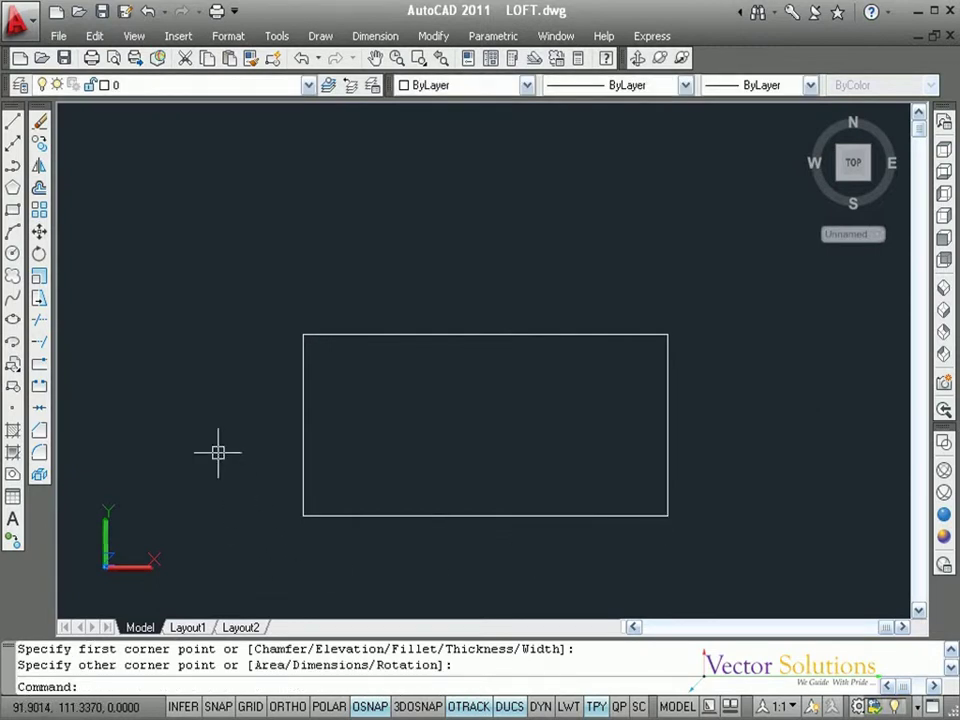
# - Draw a smaller rectangle at an elevation of 10, positioned inside the outline of the first rectangle
pyautogui.click(13, 210)
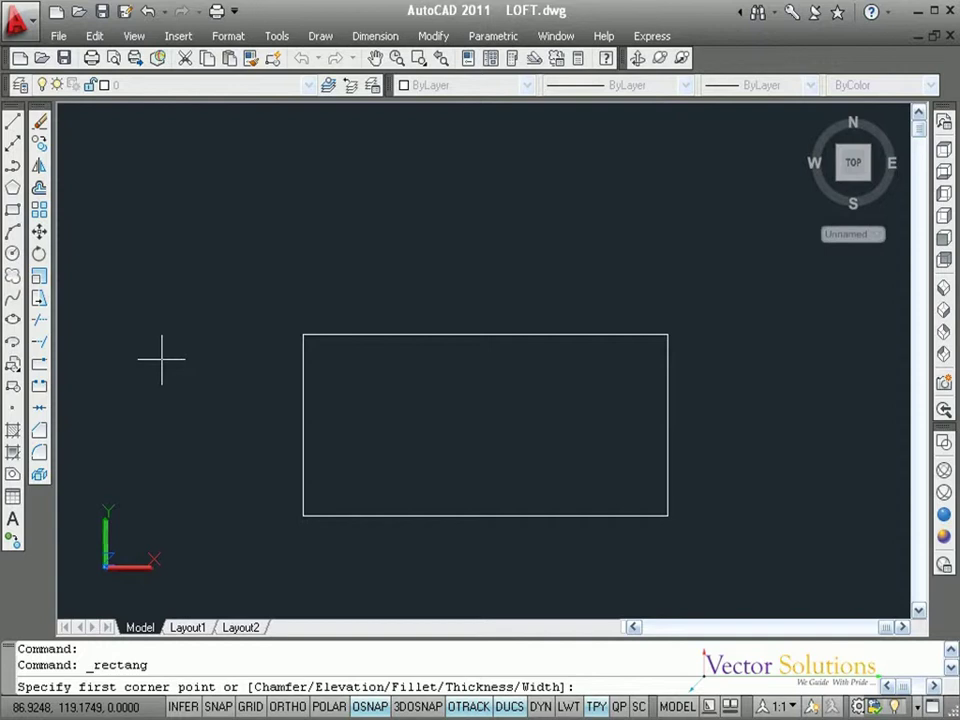
pyautogui.write('E')
pyautogui.press('Return')
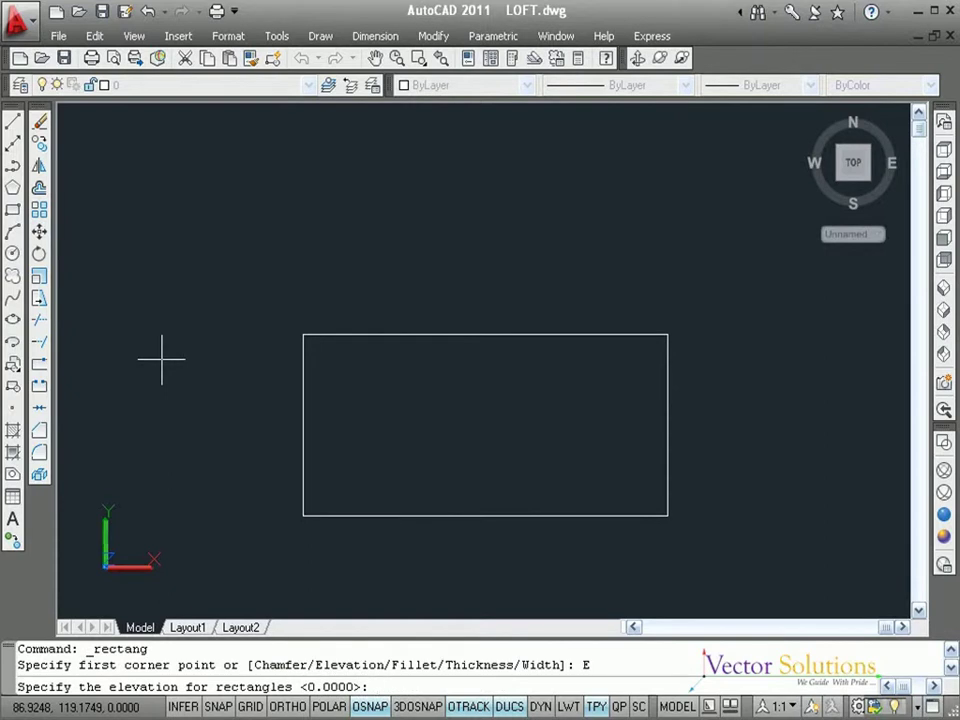
pyautogui.write('10')
pyautogui.press('Return')
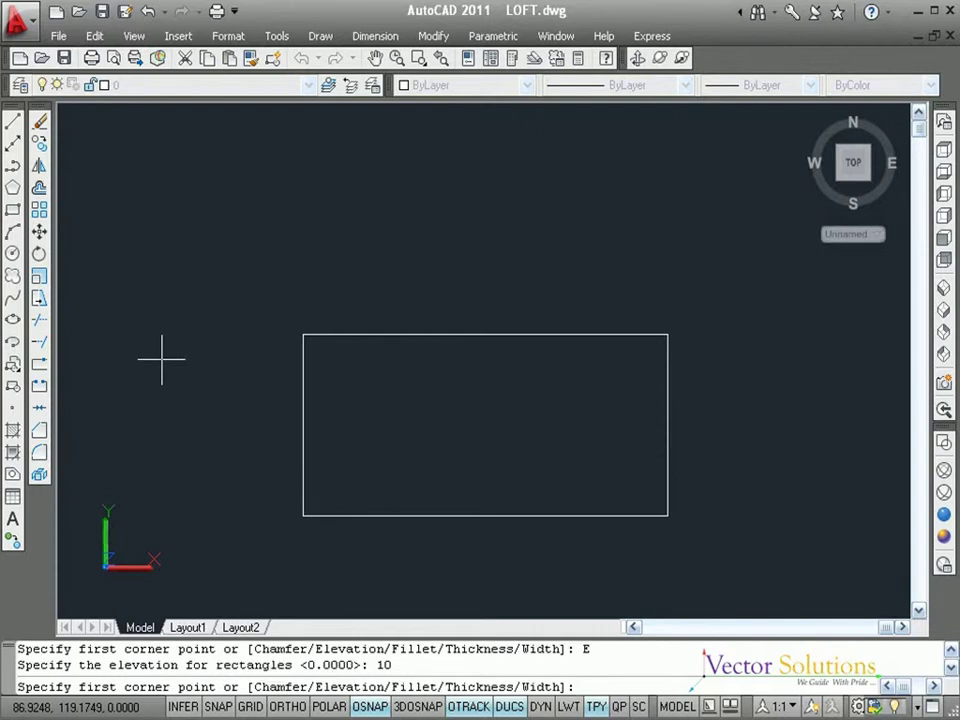
pyautogui.click(363, 371)
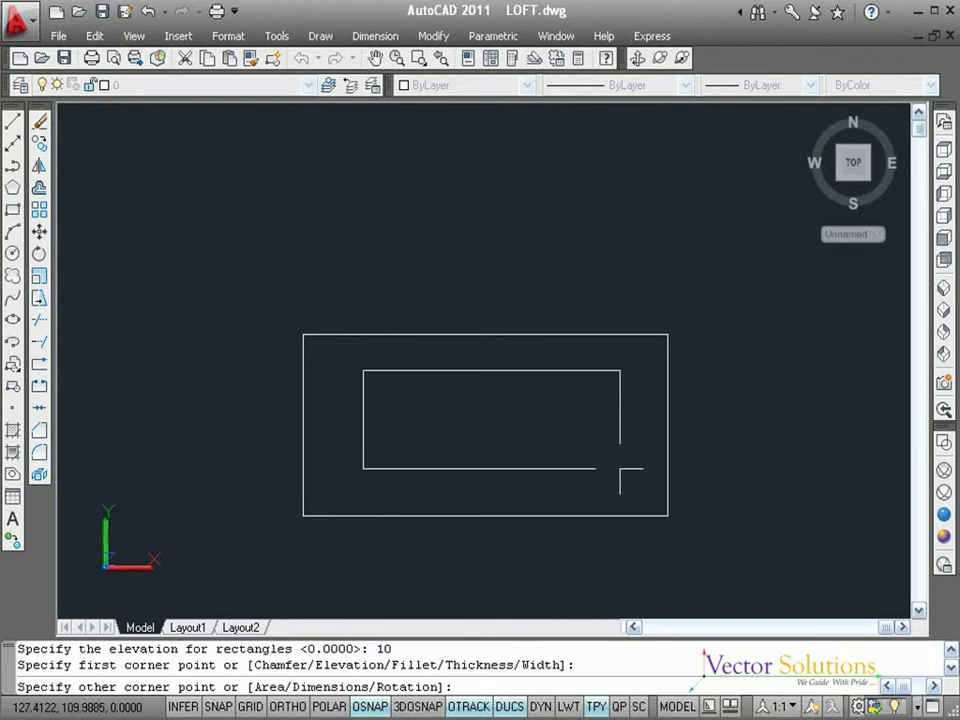
pyautogui.click(620, 468)
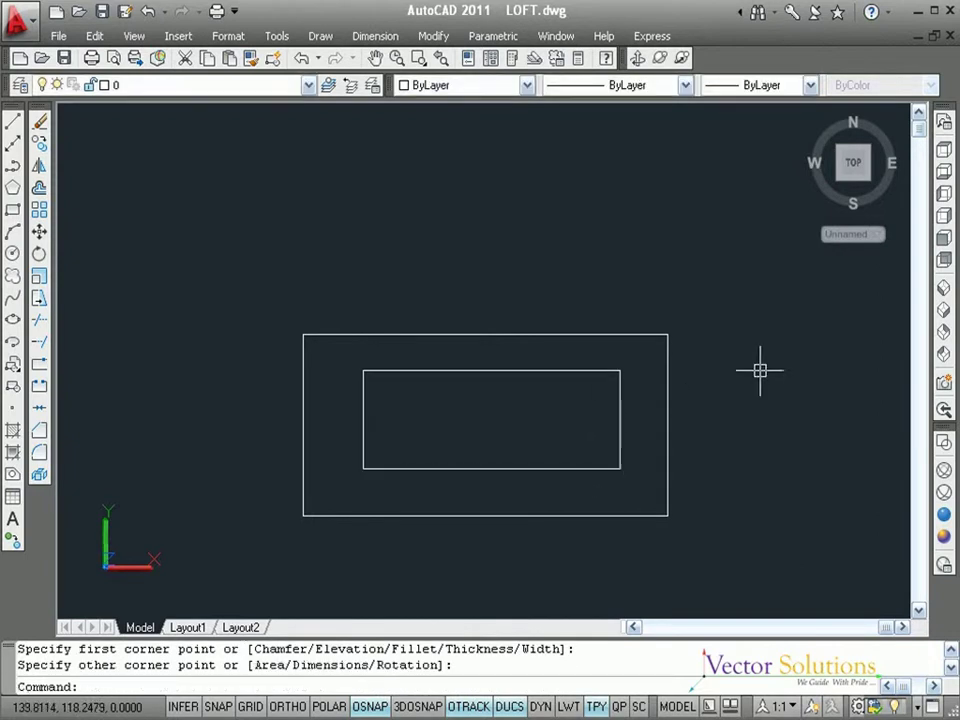
# - Add a linear dimension for the vertical gap between the two rectangles, placed beside them in the right view
pyautogui.click(943, 287)
pyautogui.scroll(1, 704, 287)
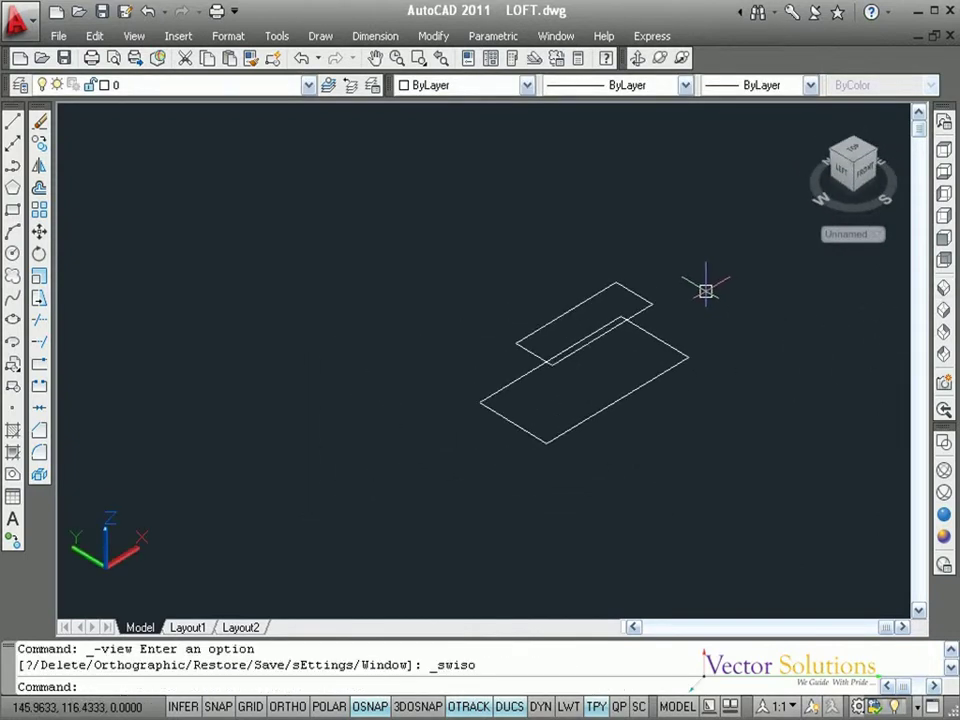
pyautogui.scroll(1, 690, 345)
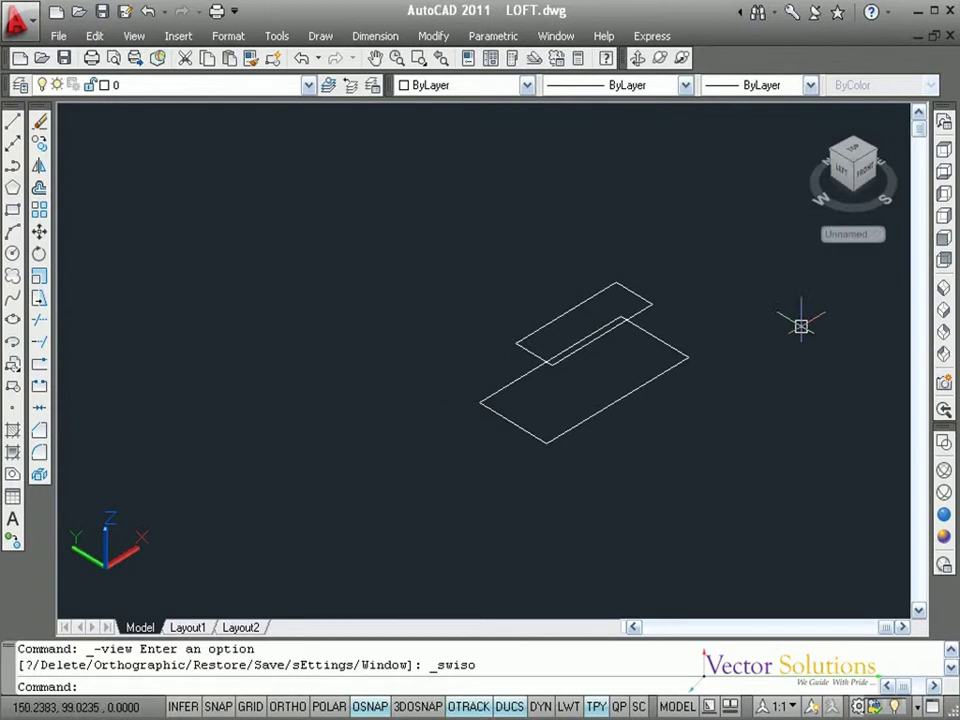
pyautogui.click(943, 217)
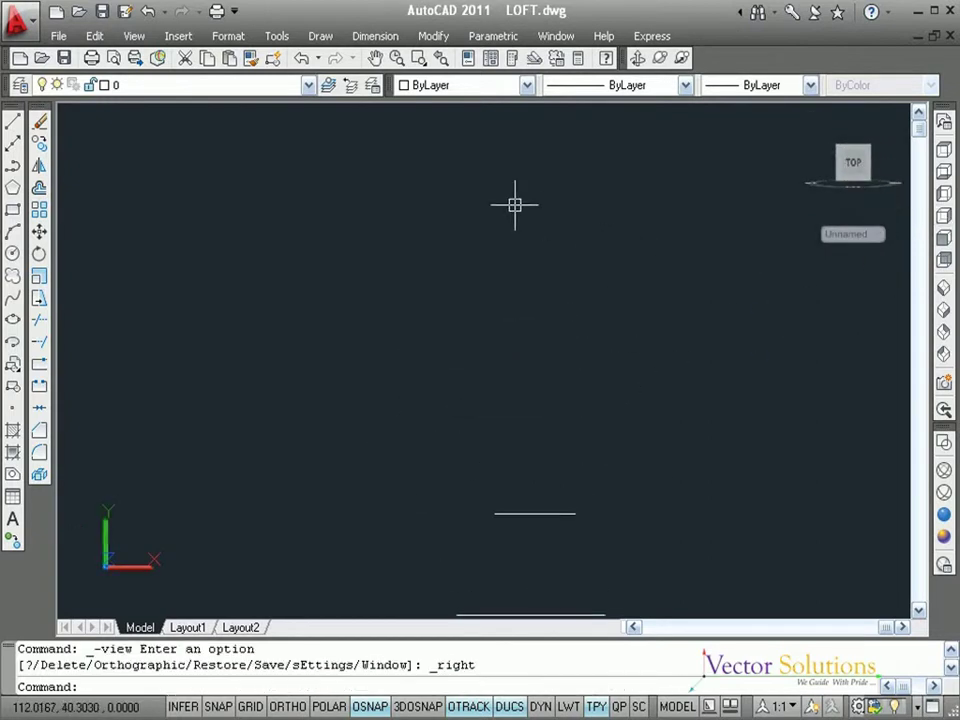
pyautogui.click(374, 37)
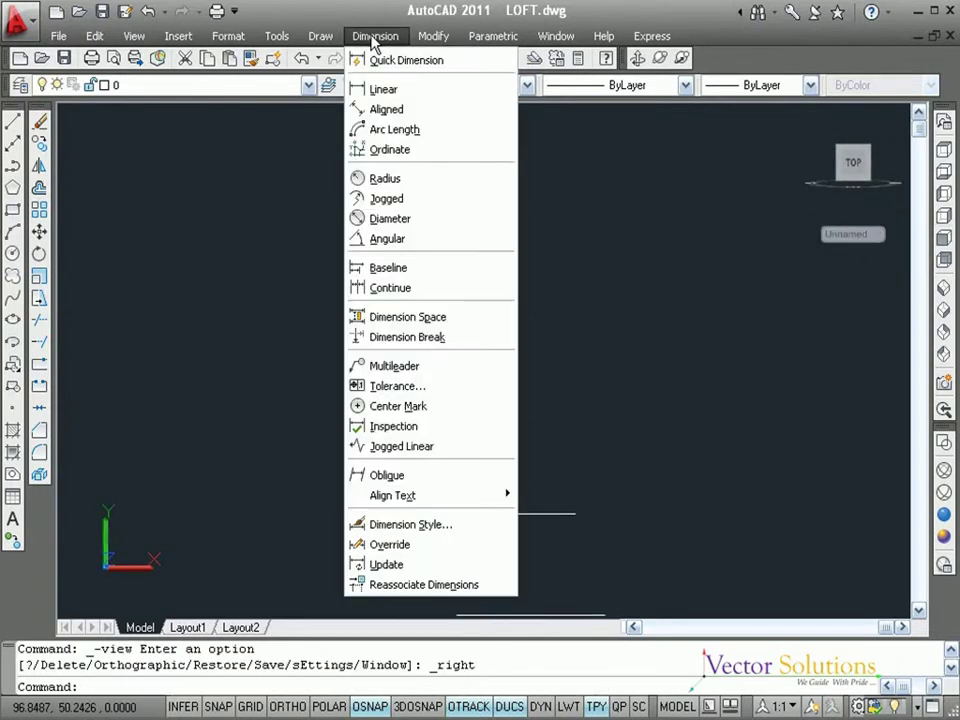
pyautogui.click(378, 89)
pyautogui.scroll(-2, 440, 200)
pyautogui.scroll(2, 550, 417)
pyautogui.click(542, 470)
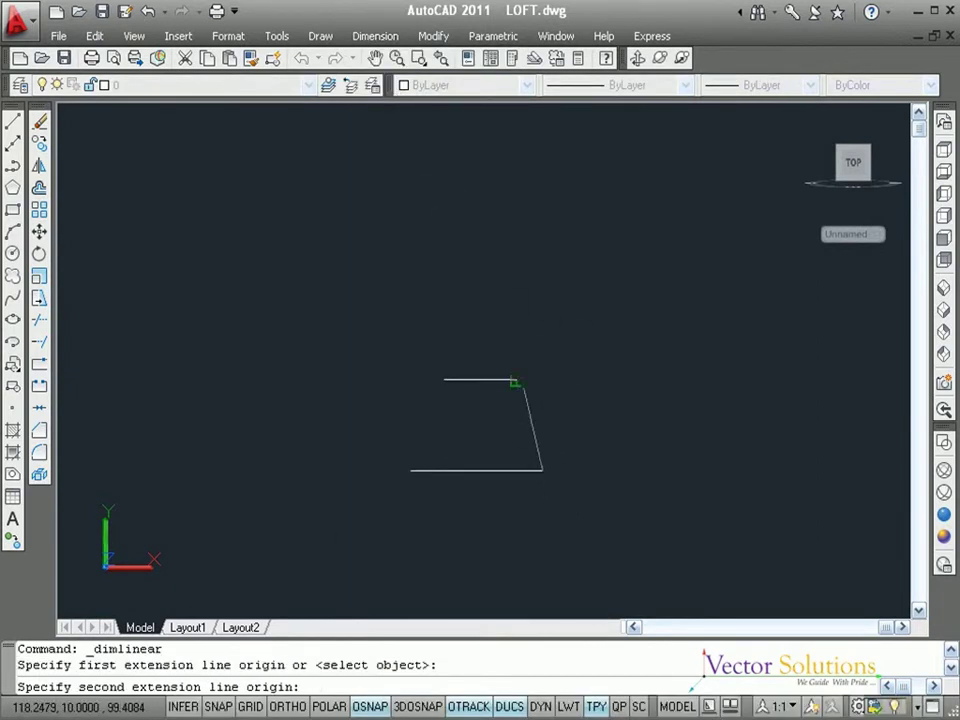
pyautogui.click(516, 379)
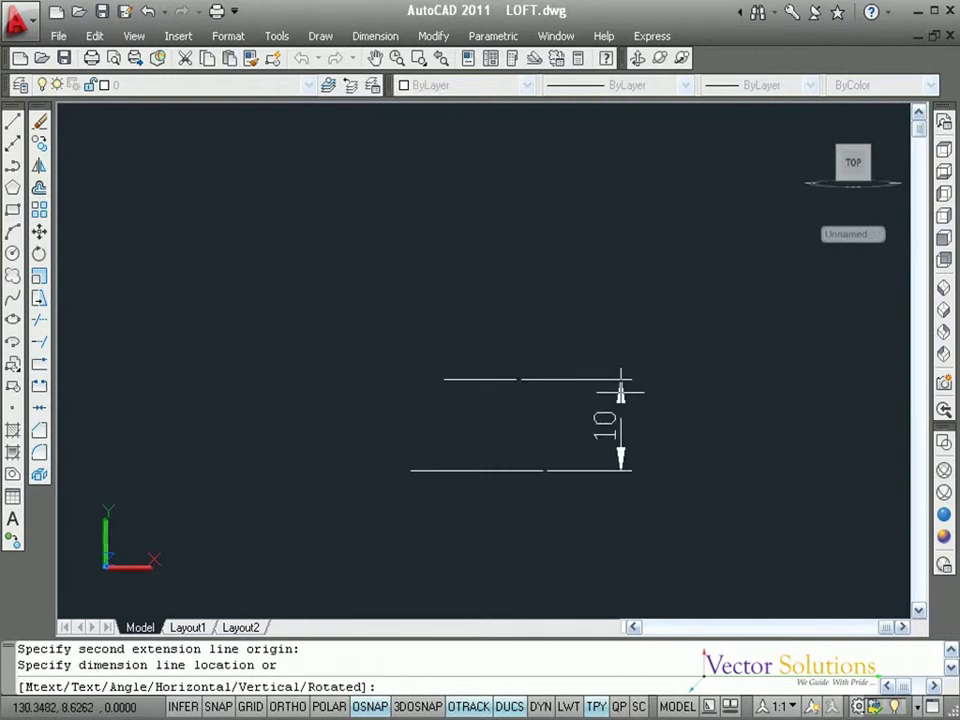
pyautogui.click(620, 390)
# - Delete the linear dimension between the two rectangles
pyautogui.click(659, 455)
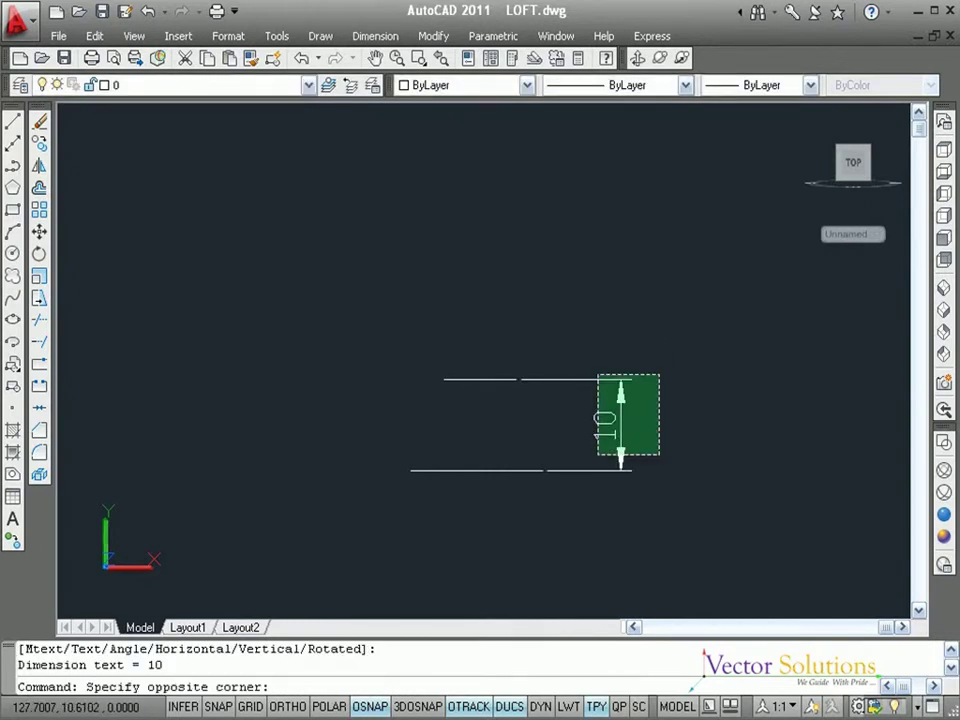
pyautogui.click(598, 377)
pyautogui.press('Delete')
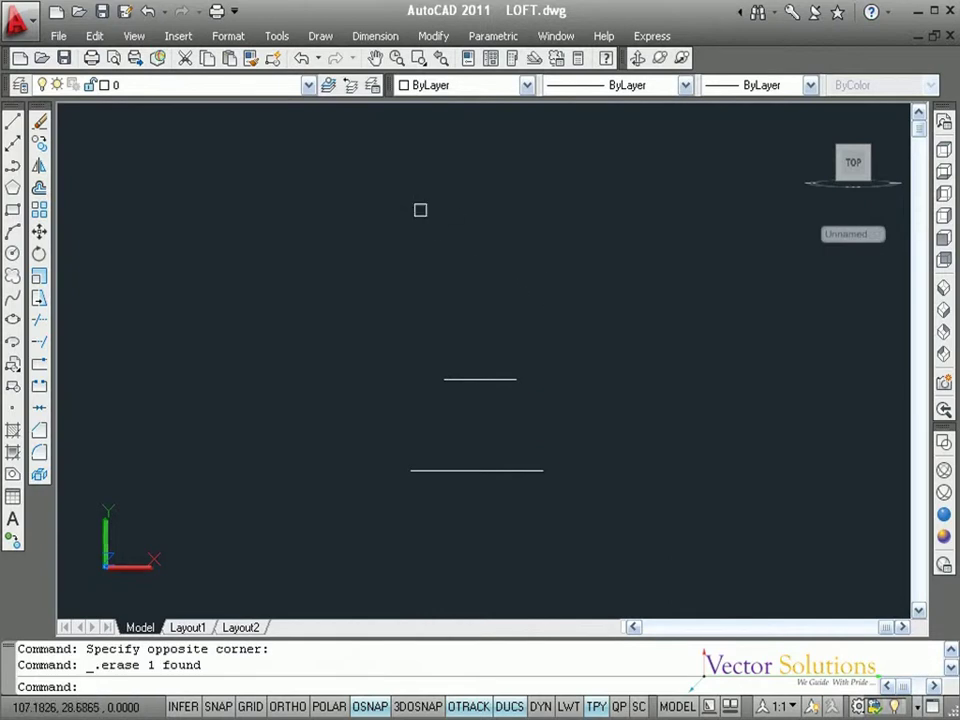
# - Loft a solid from the lower rectangle to the upper one using cross sections only, and show it in SW Isometric view
pyautogui.click(322, 38)
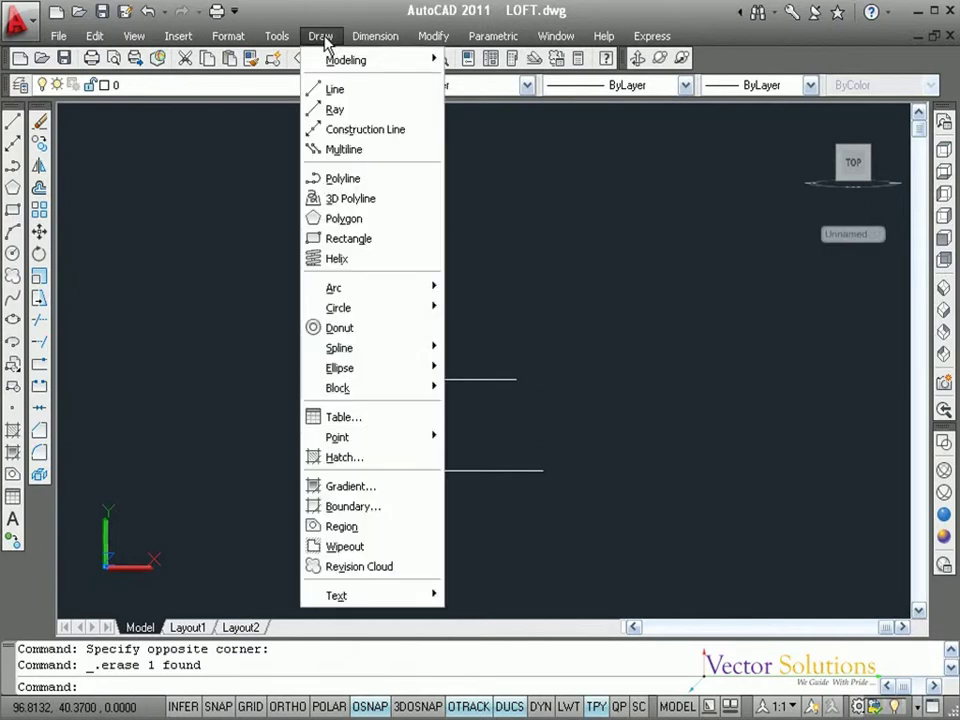
pyautogui.moveTo(326, 63)
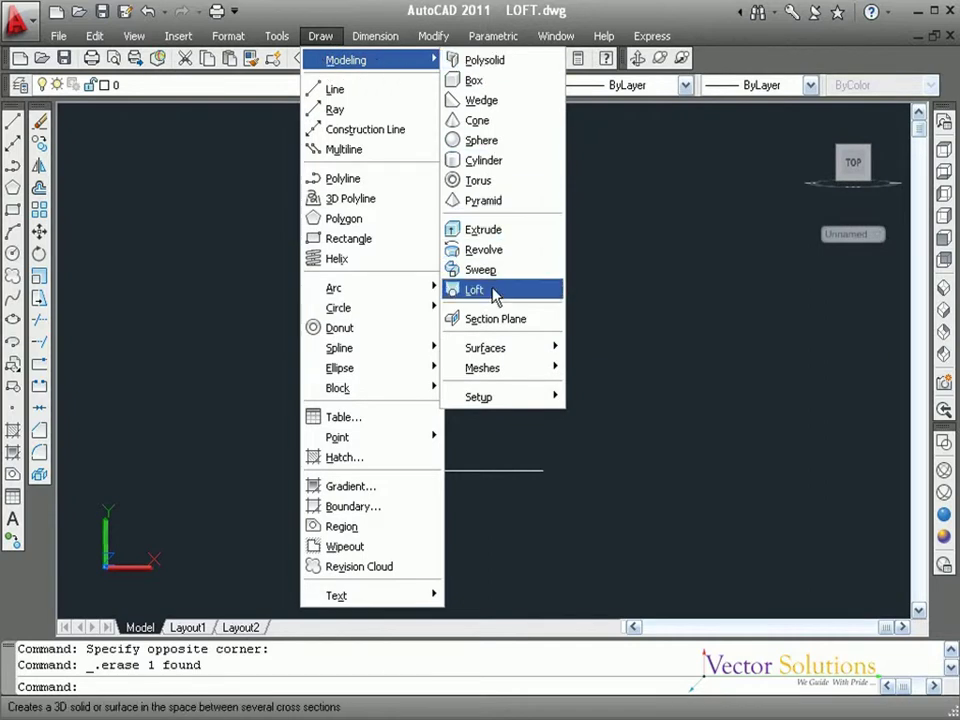
pyautogui.click(492, 289)
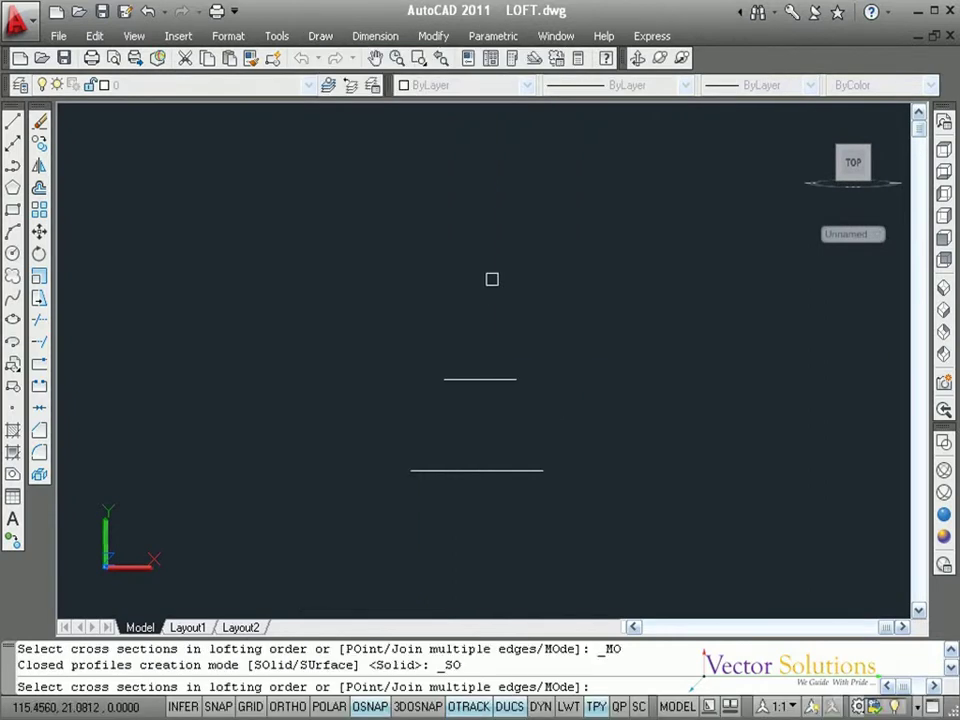
pyautogui.click(505, 468)
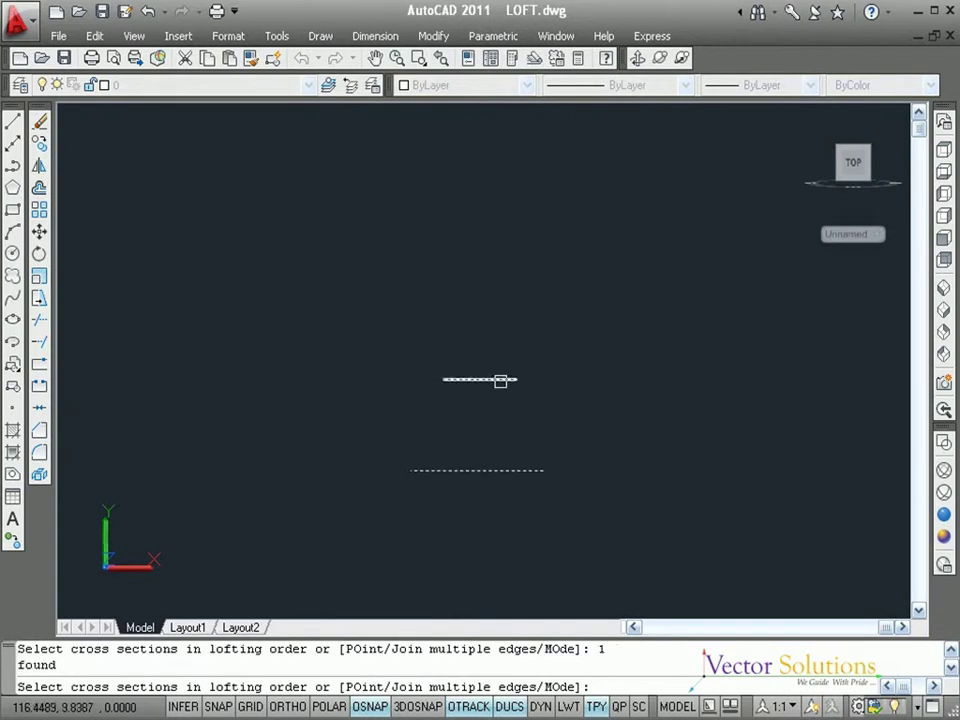
pyautogui.click(499, 379)
pyautogui.press('Return')
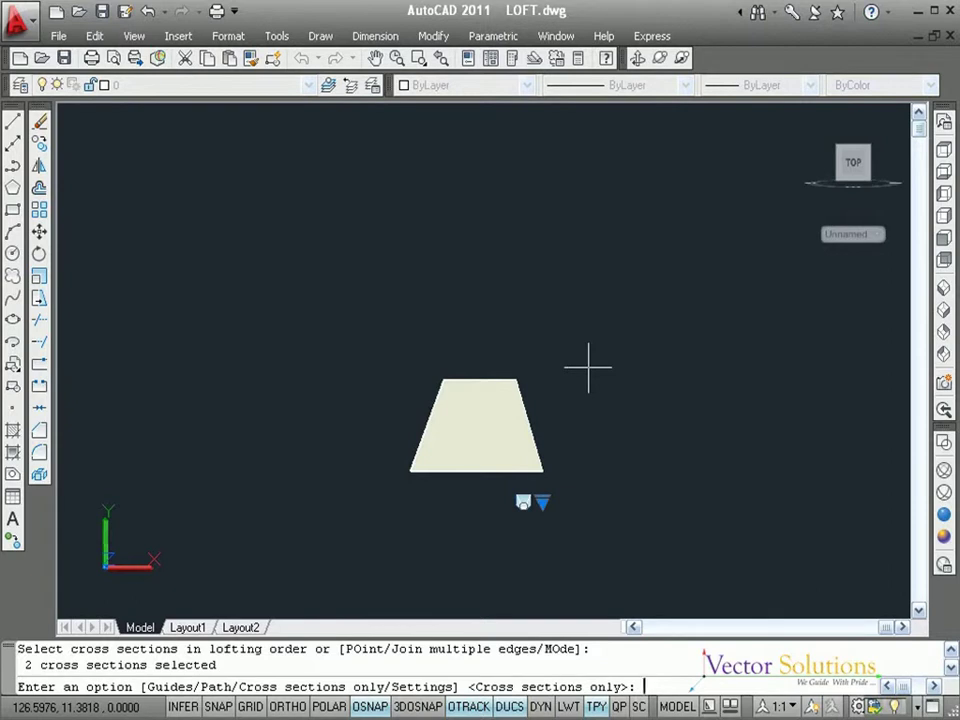
pyautogui.press('Return')
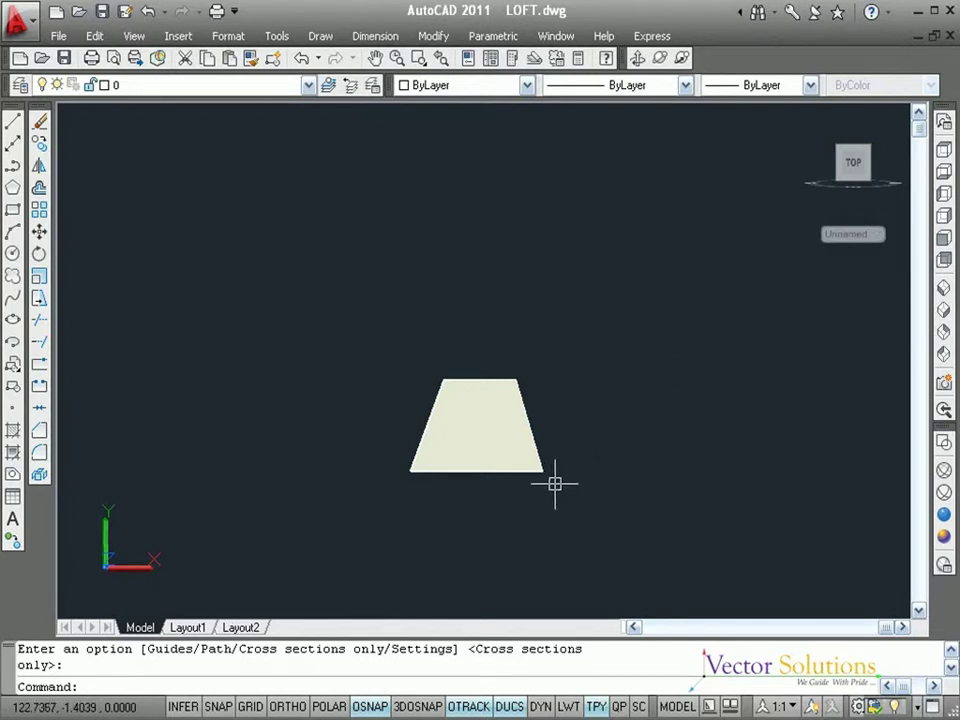
pyautogui.click(944, 291)
pyautogui.scroll(5, 706, 307)
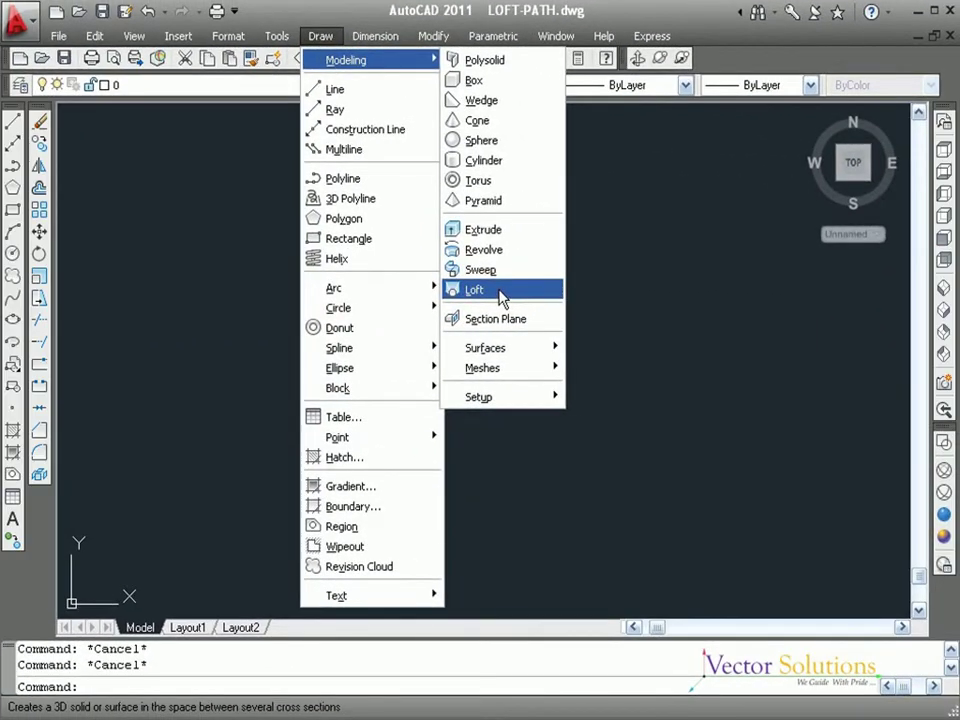
# - Draw an open, arching spline through four fit points in LOFT-PATH.dwg as the loft path
pyautogui.click(475, 290)
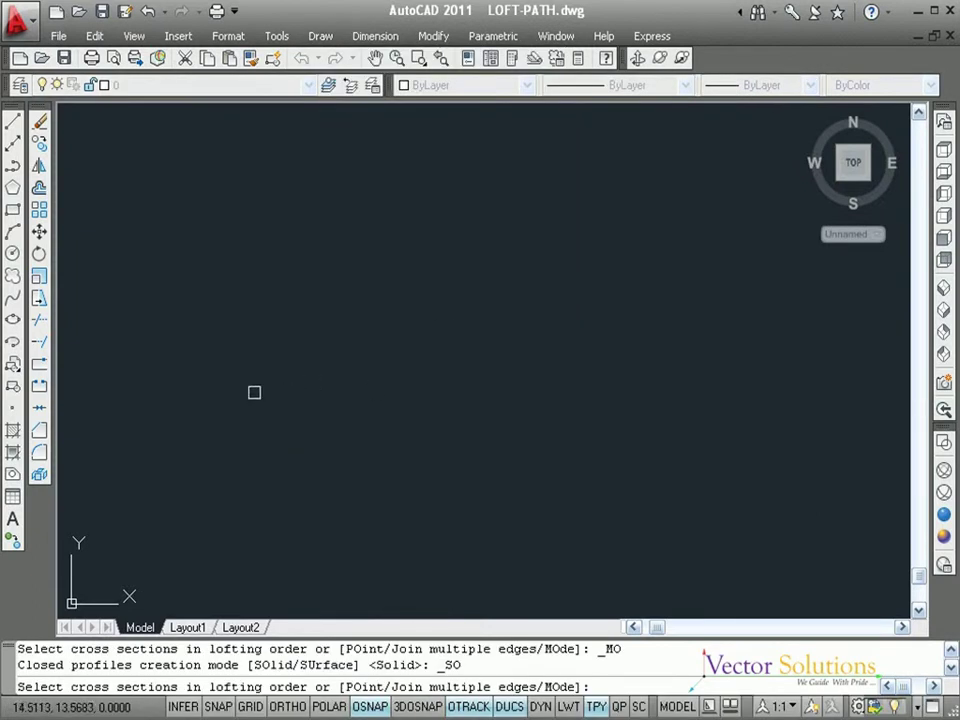
pyautogui.click(13, 299)
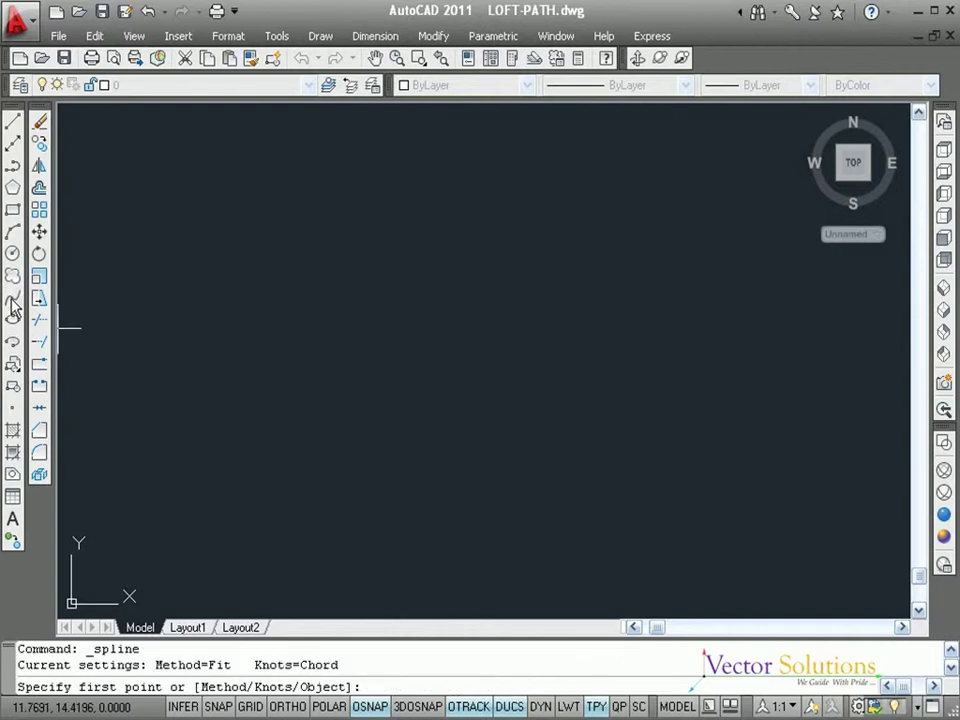
pyautogui.click(235, 450)
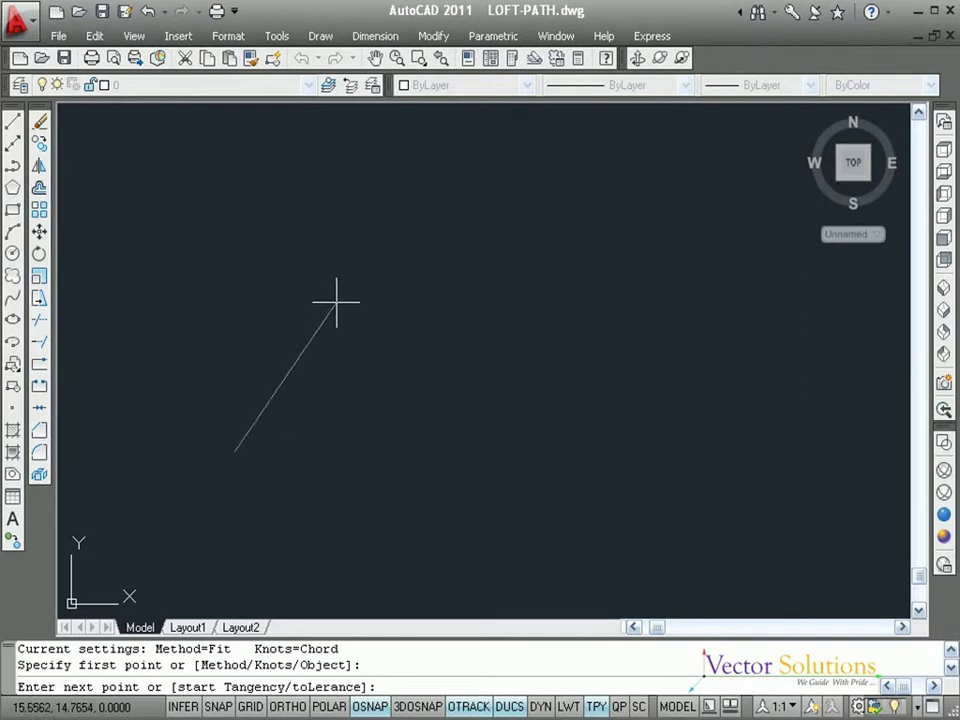
pyautogui.click(383, 257)
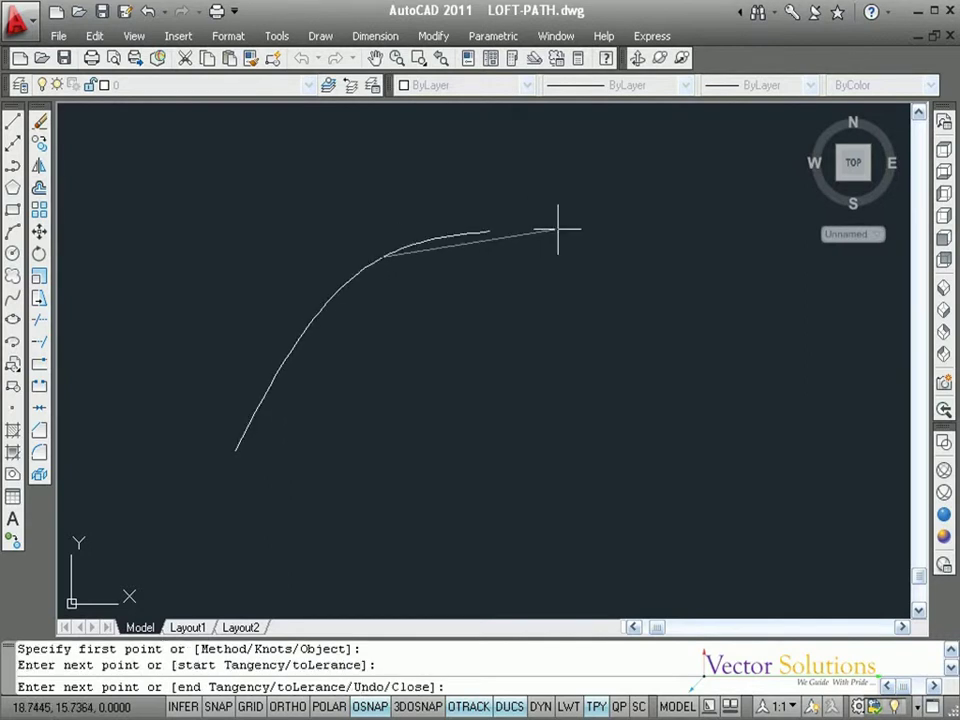
pyautogui.click(641, 228)
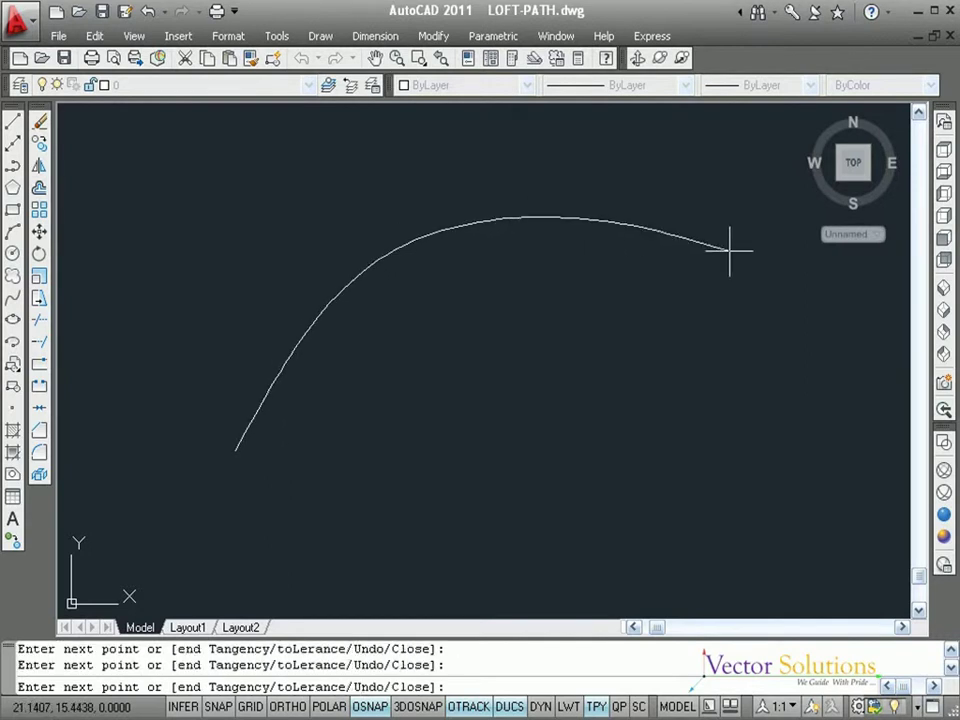
pyautogui.click(729, 250)
pyautogui.press('Return')
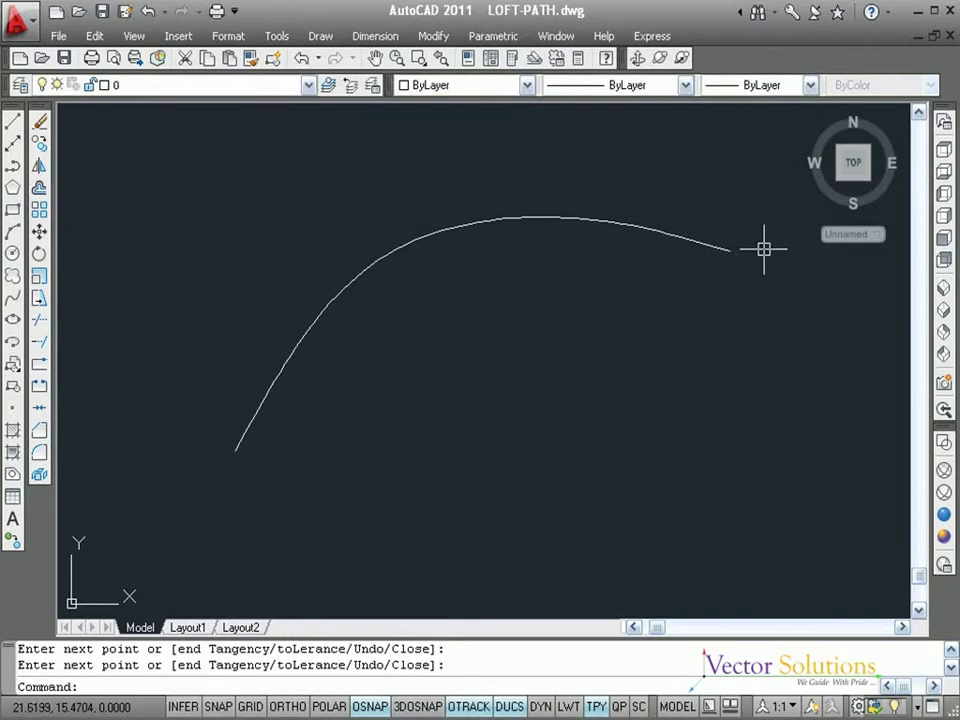
# - Move the UCS origin to the start endpoint of the spline in SW Isometric view, accepting the current axis directions
pyautogui.click(943, 290)
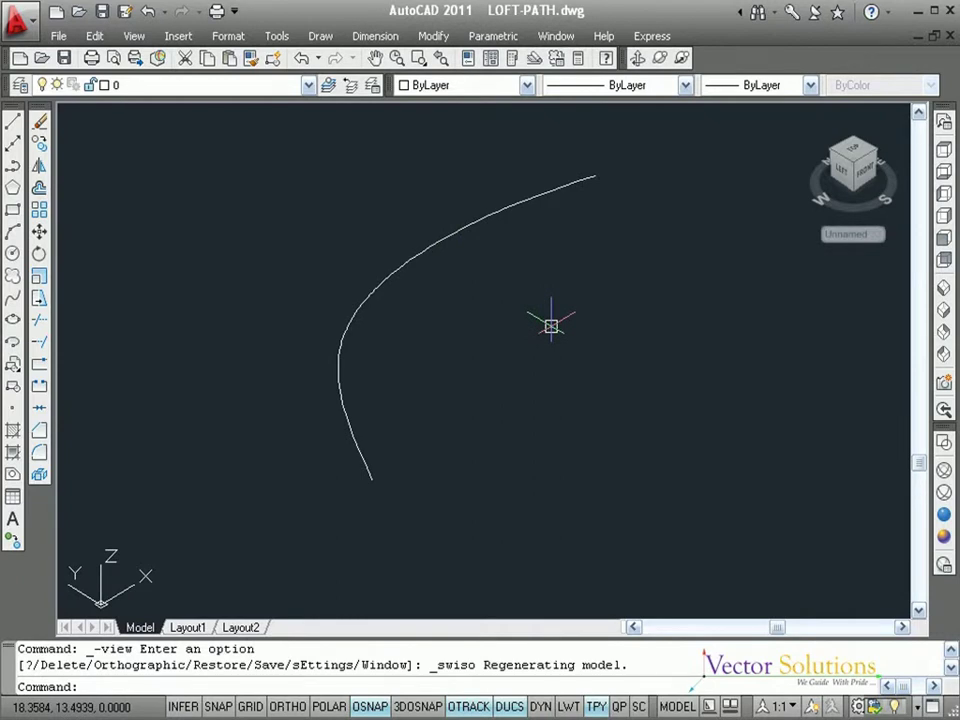
pyautogui.write('UCS')
pyautogui.press('Return')
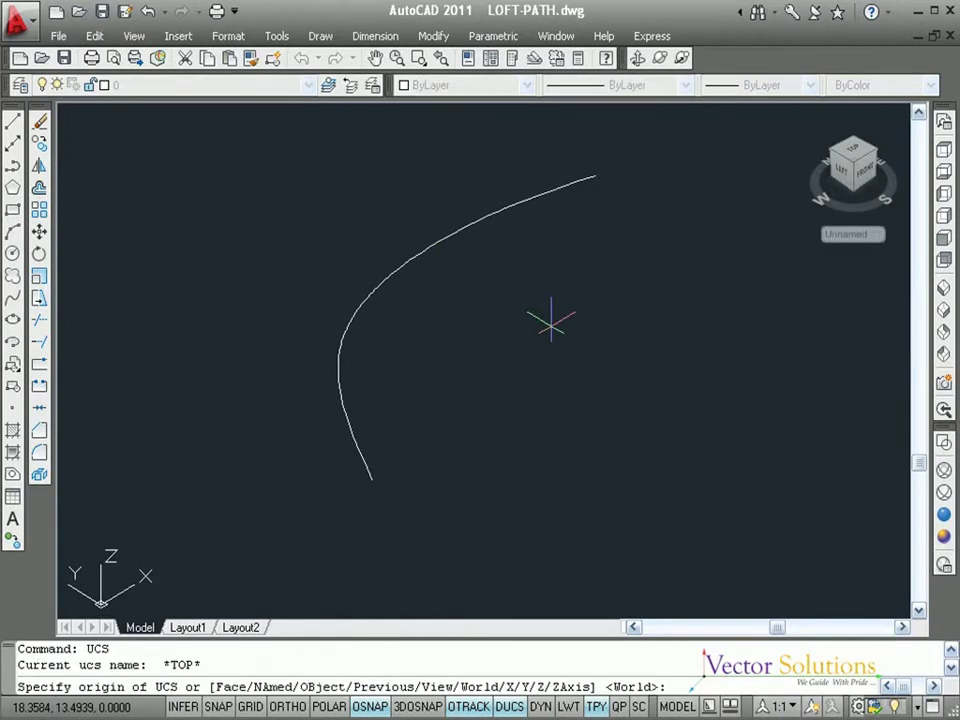
pyautogui.click(372, 479)
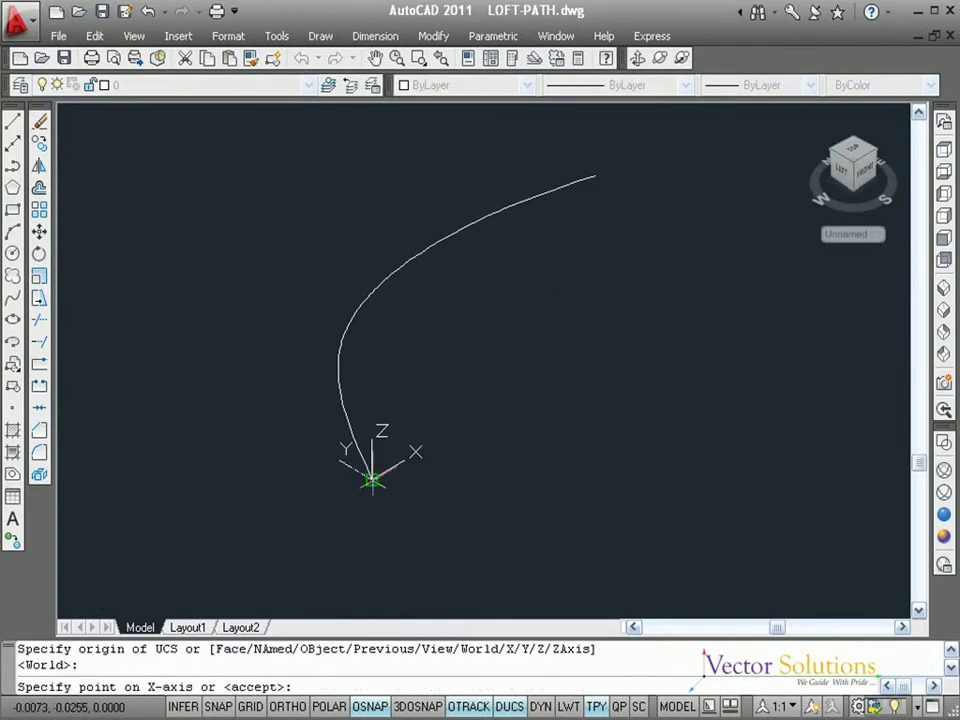
pyautogui.press('Return')
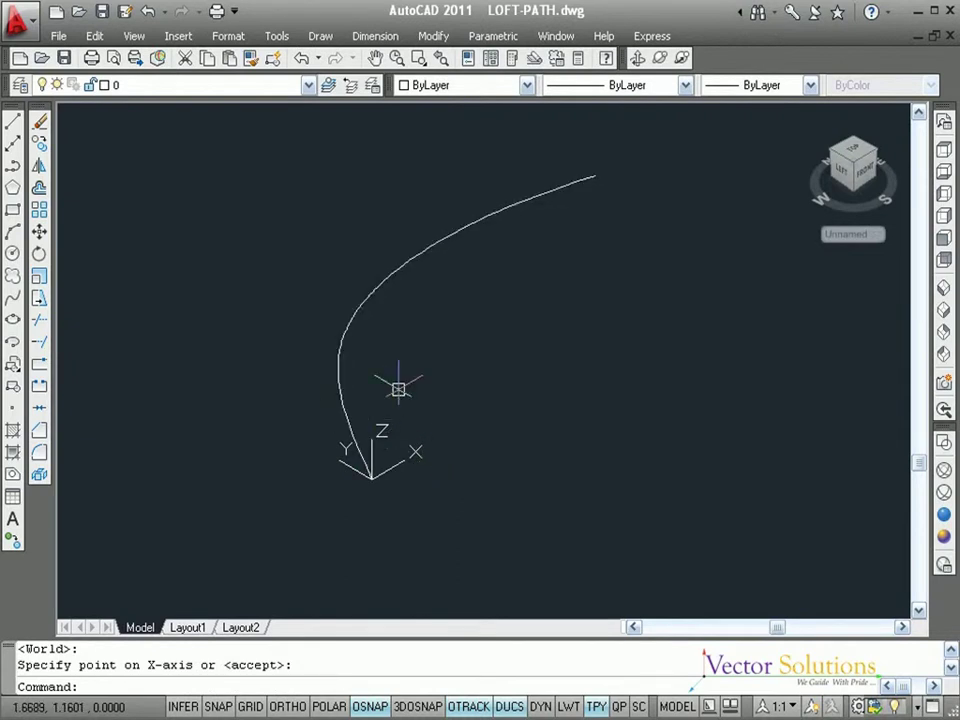
# - Rotate the UCS 90 degrees about its X axis
pyautogui.write('UCS')
pyautogui.press('Return')
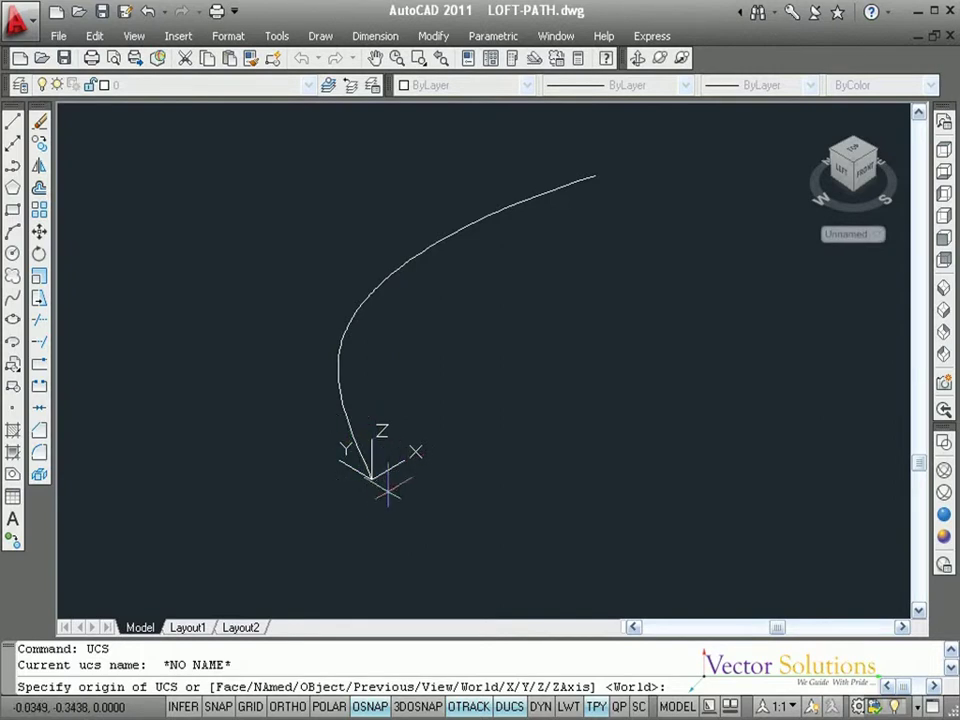
pyautogui.write('X')
pyautogui.press('Return')
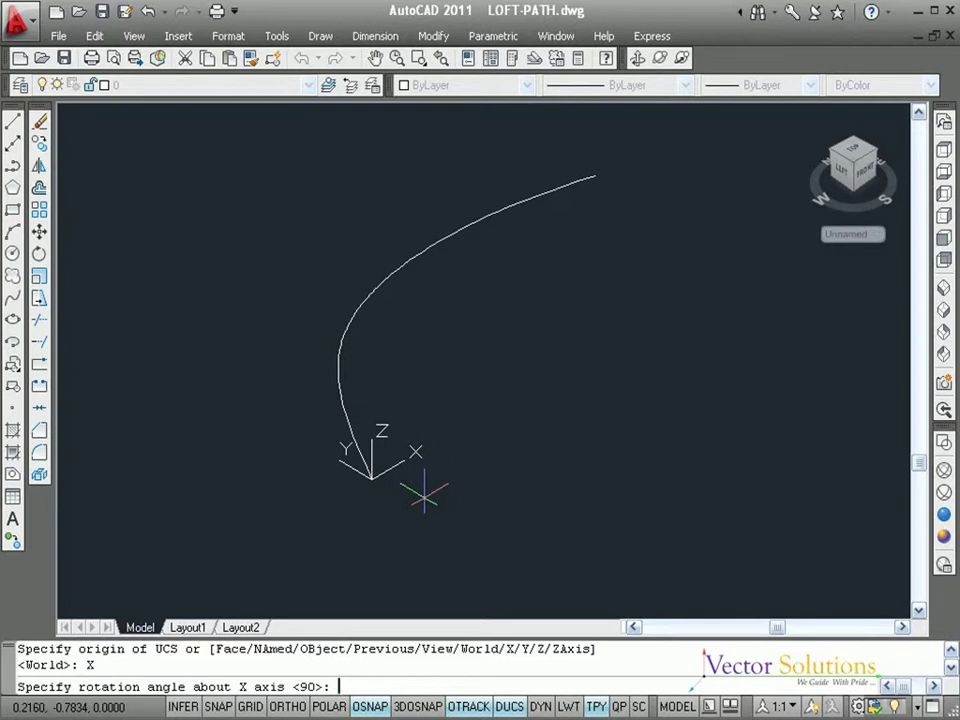
pyautogui.write('90')
pyautogui.press('Return')
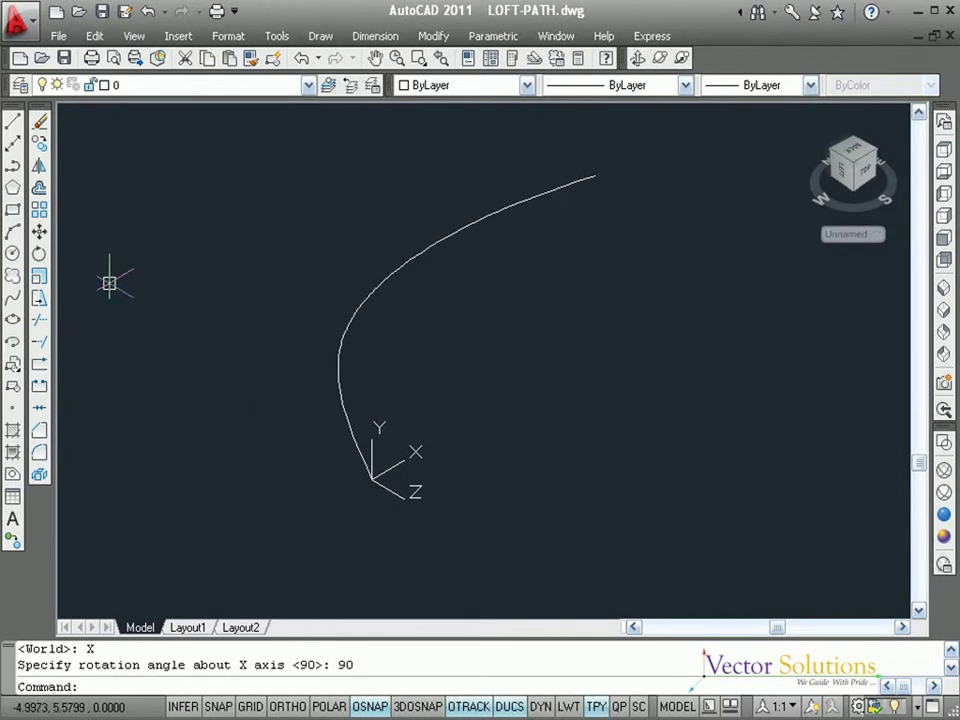
# - Draw a rectangle around the spline's start endpoint in the current UCS plane as the first loft cross section
pyautogui.click(12, 209)
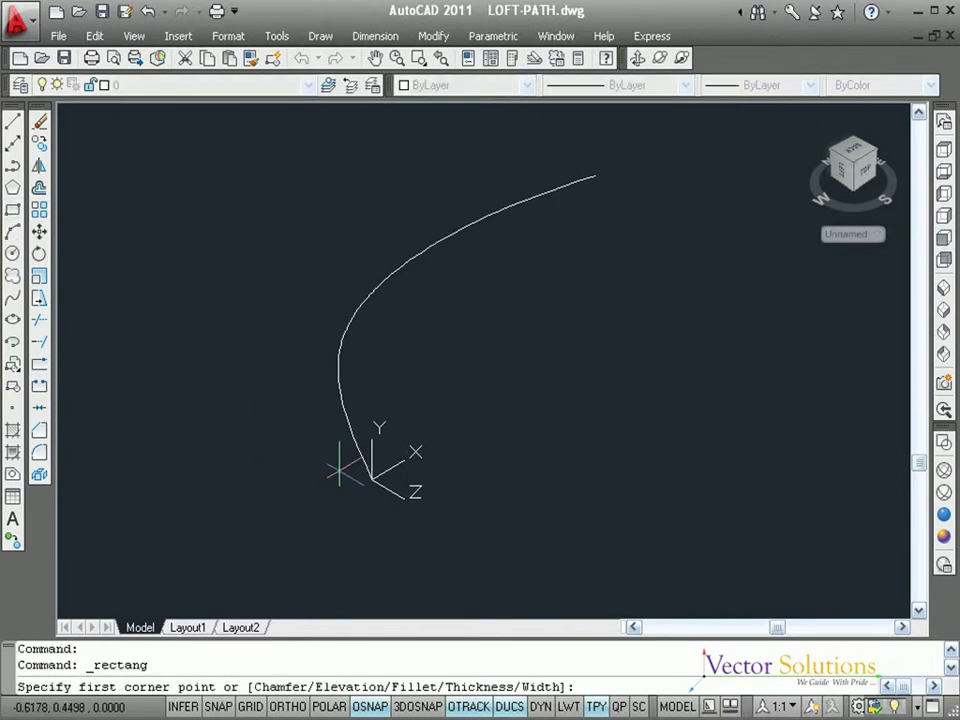
pyautogui.click(340, 466)
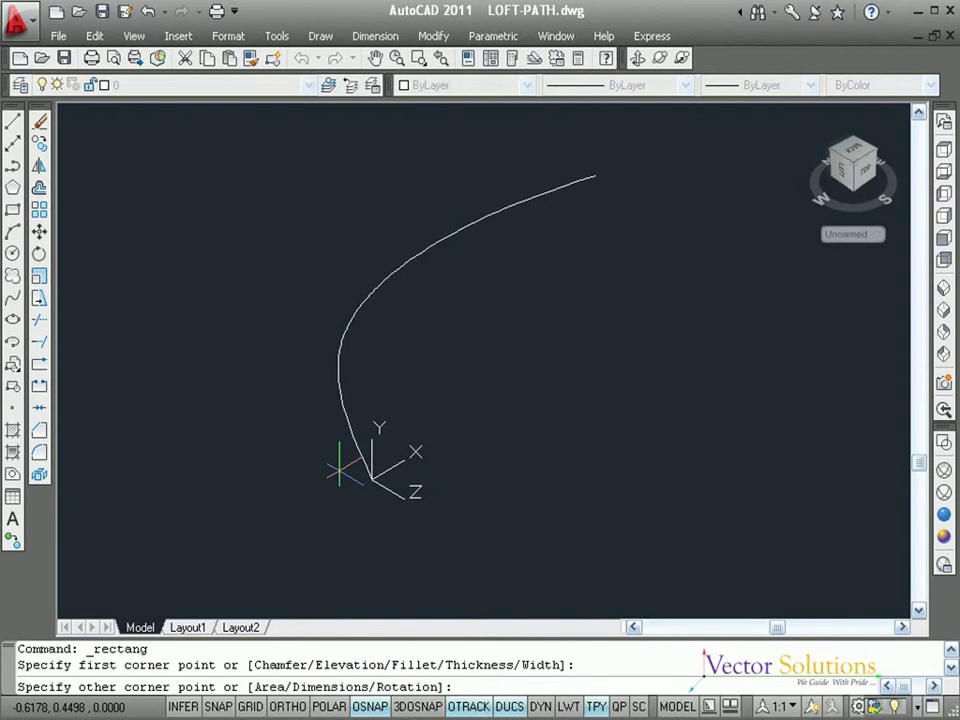
pyautogui.click(419, 495)
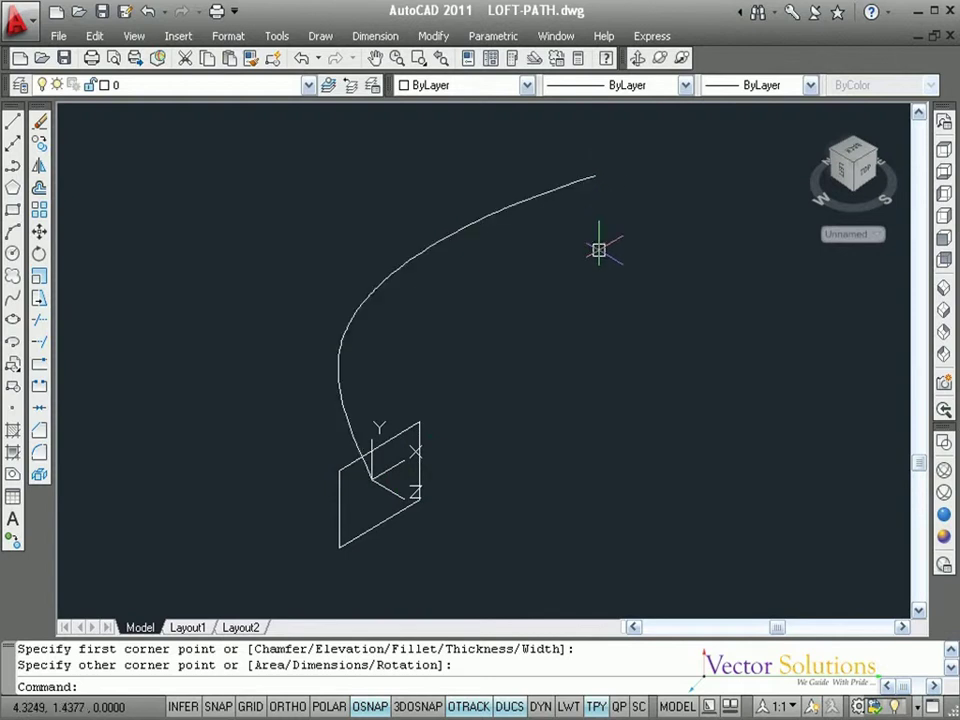
# - Move the UCS origin to the upper endpoint of the spline, accepting the current axis directions
pyautogui.write('UCS')
pyautogui.press('Return')
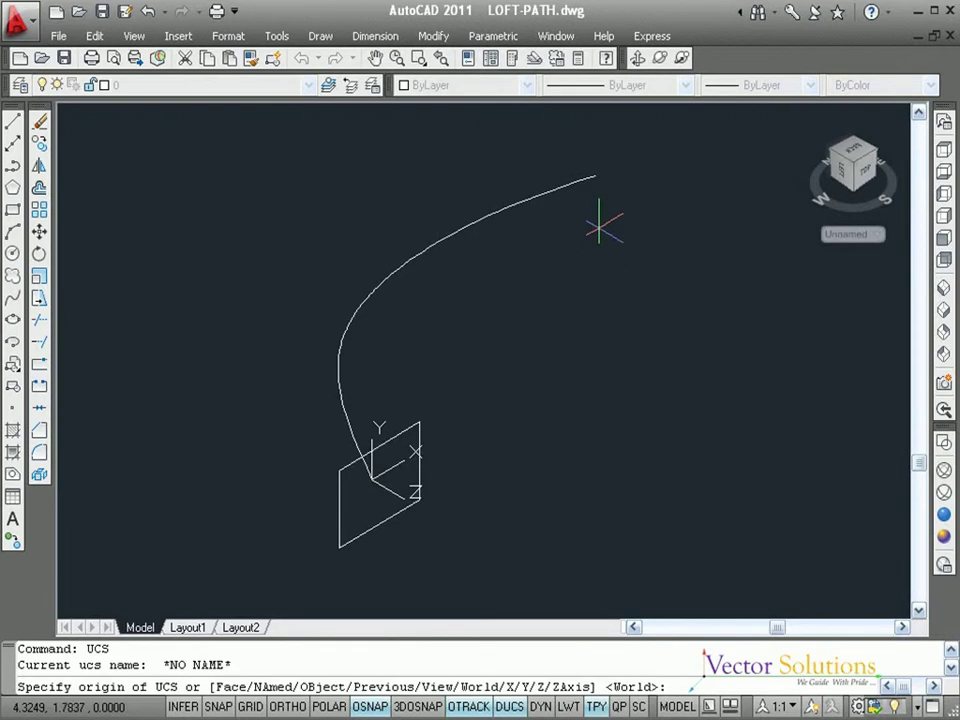
pyautogui.click(594, 178)
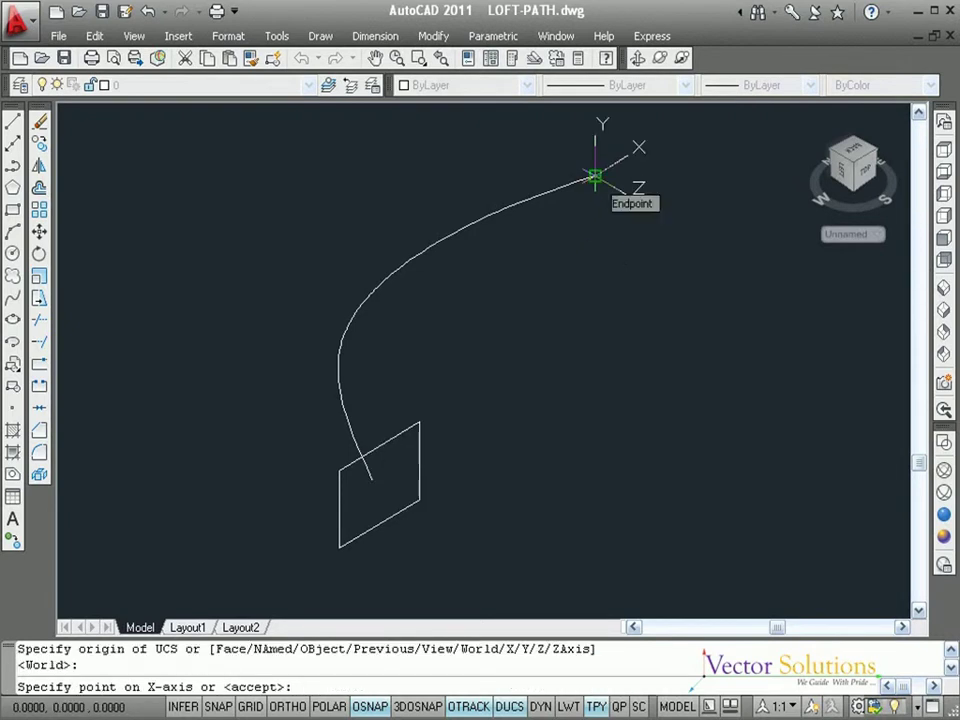
pyautogui.press('Return')
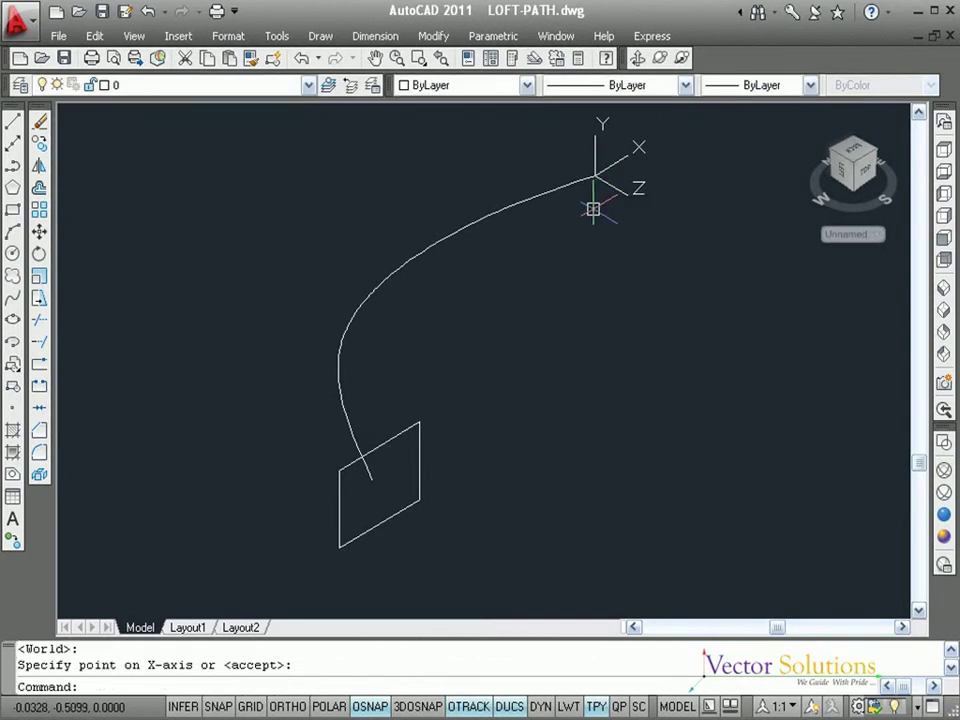
# - Draw a circle with a radius of about 0.45 centred on the spline's upper endpoint
pyautogui.click(12, 253)
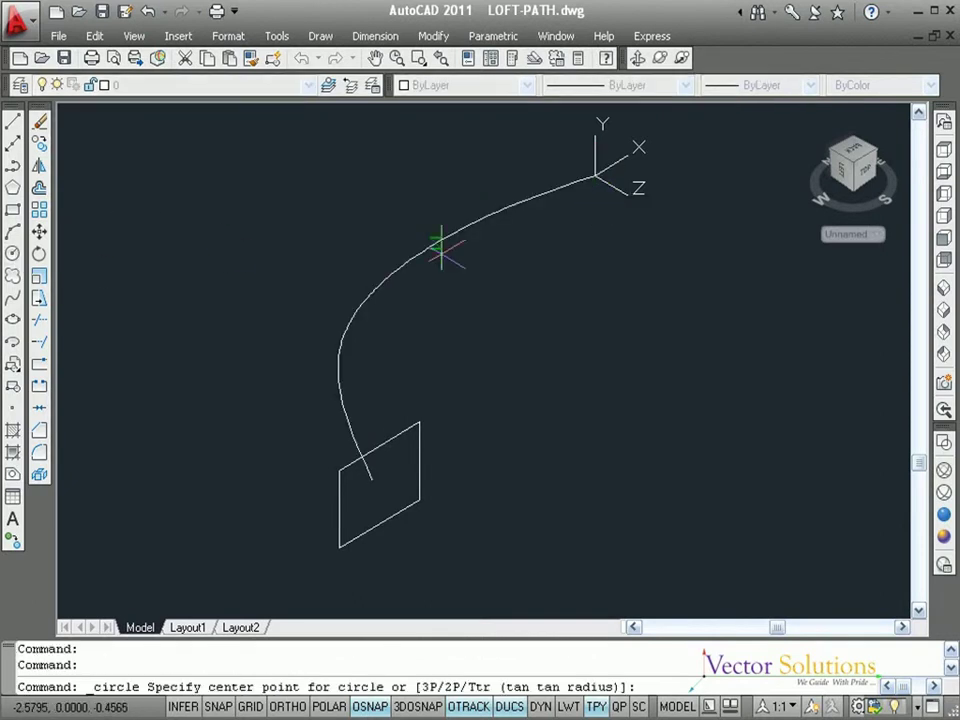
pyautogui.click(596, 176)
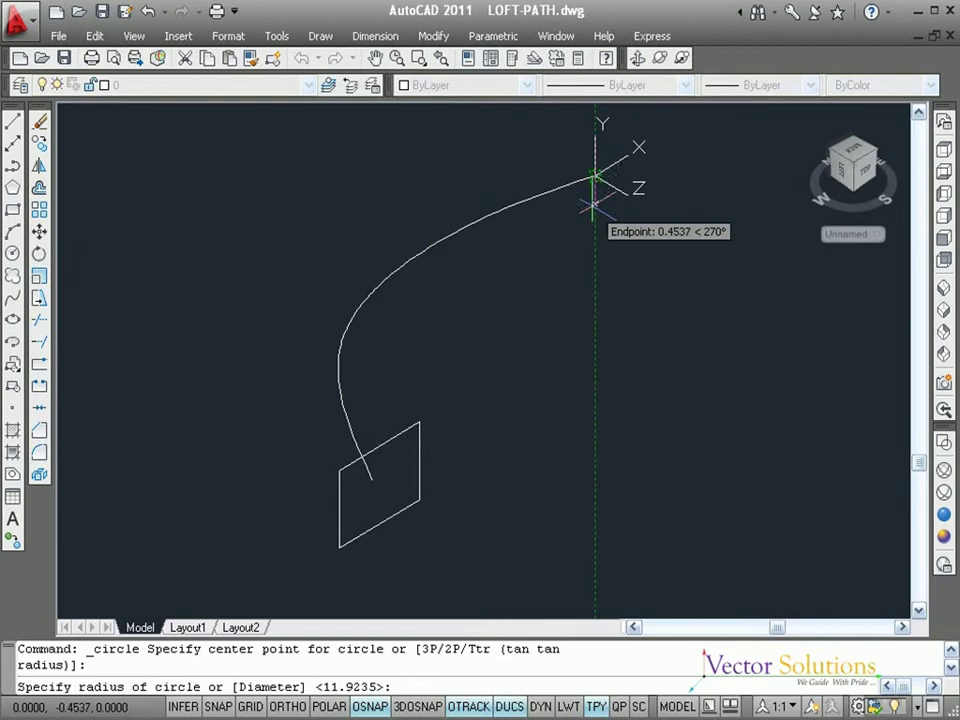
pyautogui.click(596, 204)
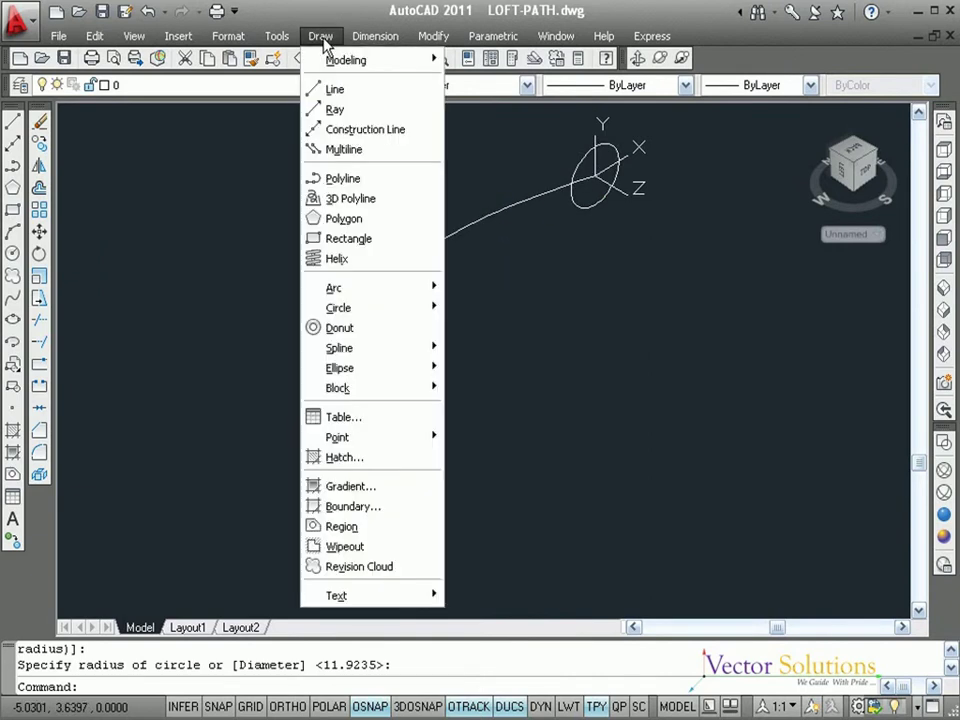
# - Loft a solid from the rectangle to the circle using the spline as Path, and show it in the Conceptual visual style
pyautogui.moveTo(326, 64)
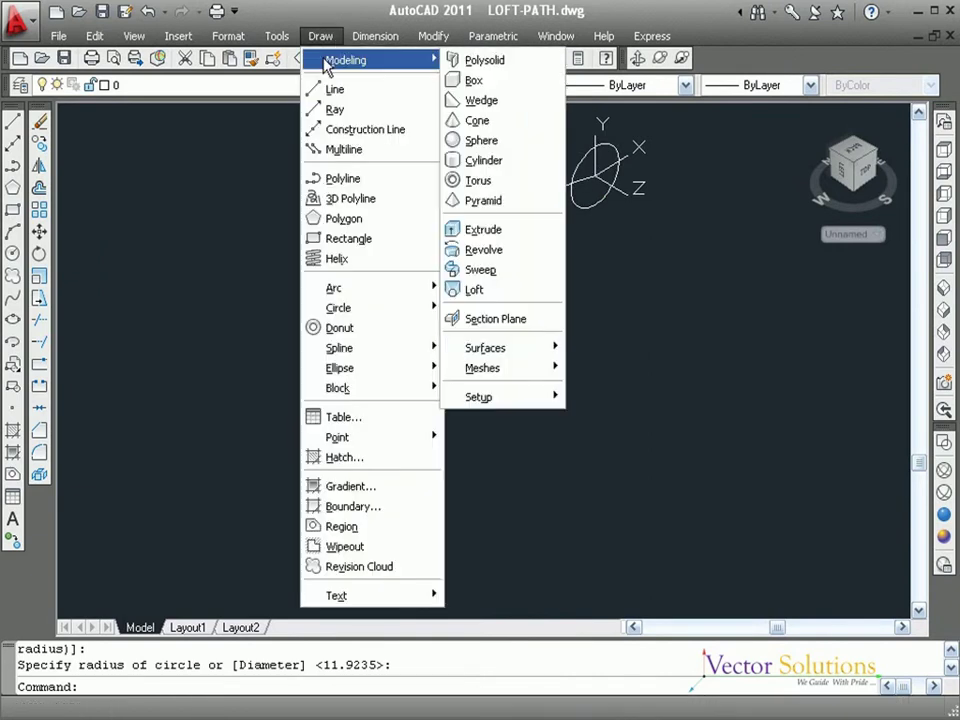
pyautogui.click(495, 291)
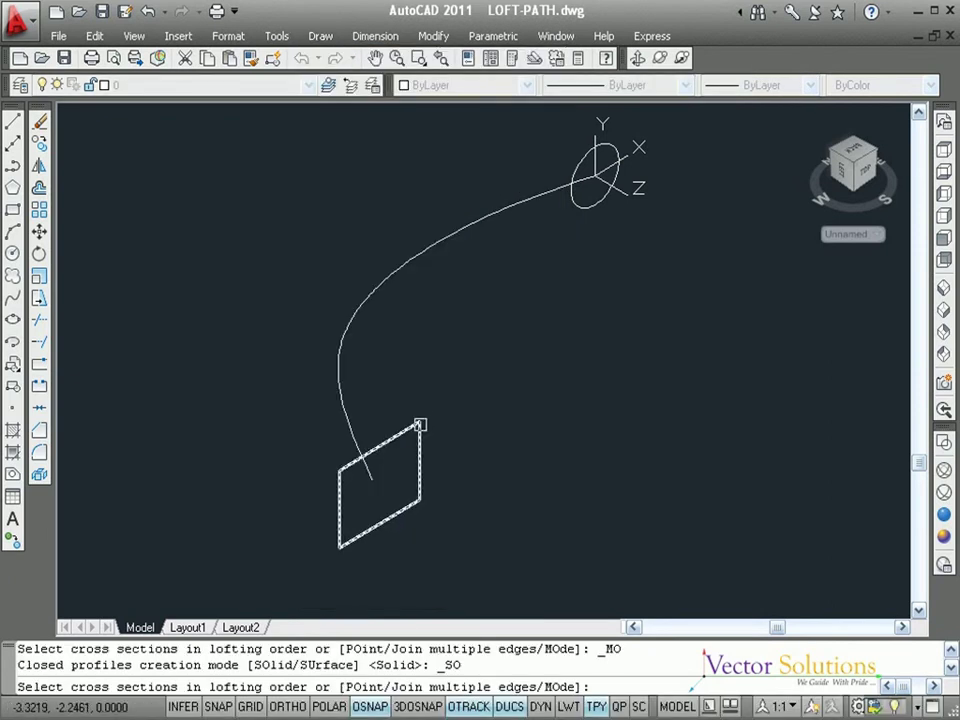
pyautogui.click(418, 425)
pyautogui.click(587, 203)
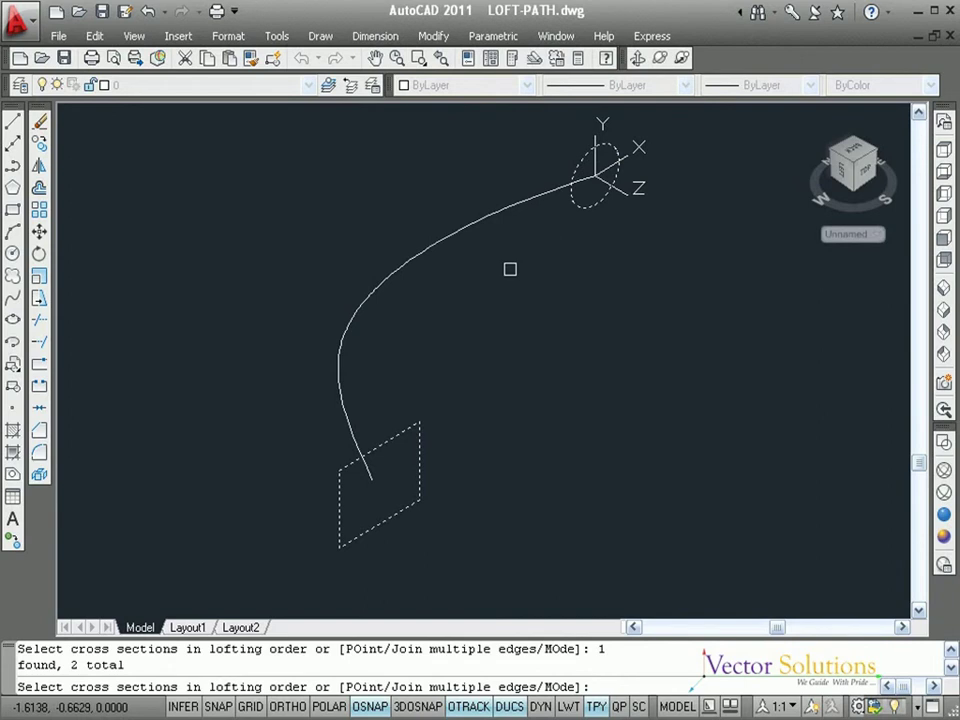
pyautogui.press('Return')
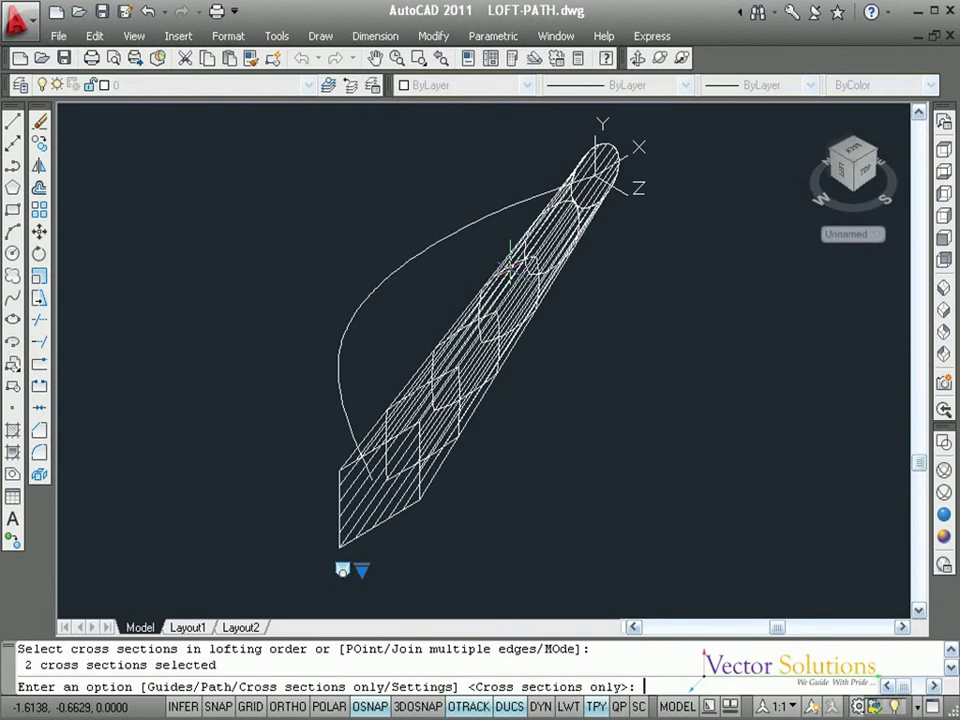
pyautogui.write('P')
pyautogui.press('Return')
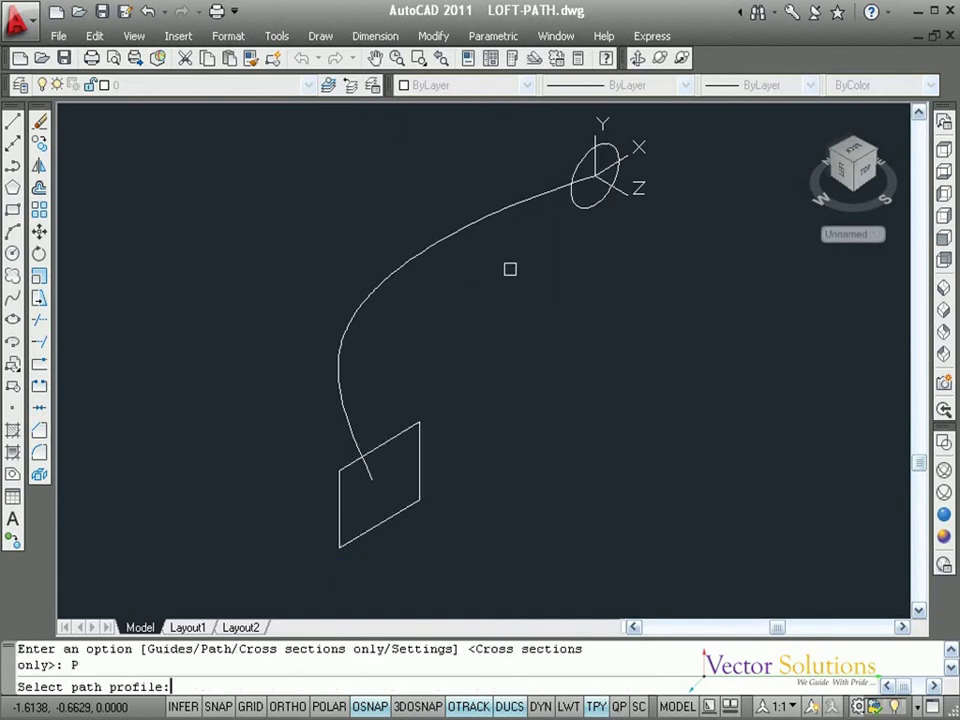
pyautogui.click(463, 228)
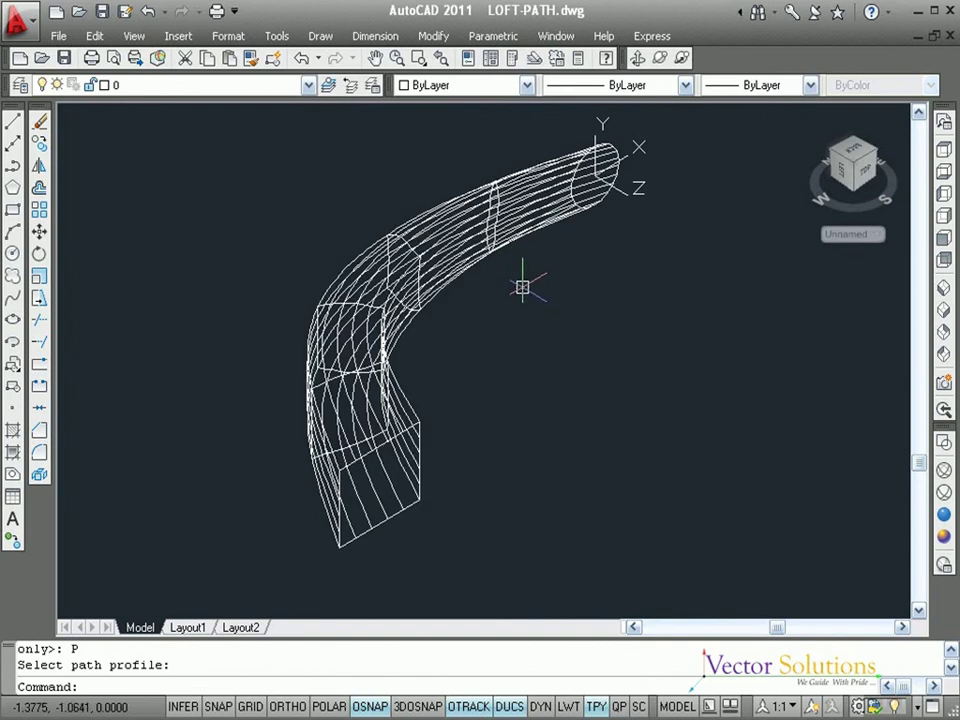
pyautogui.click(943, 537)
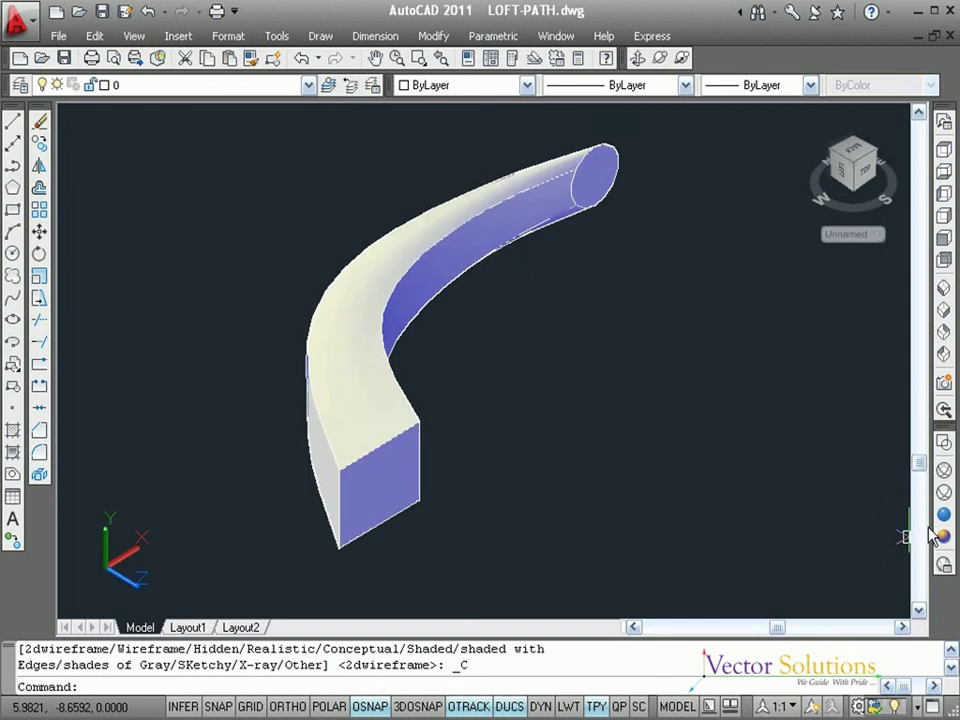